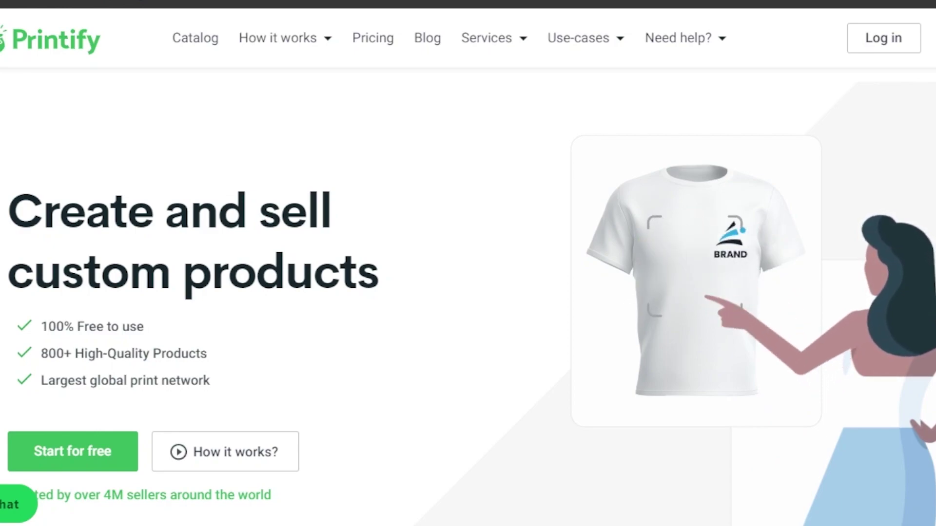
# Create a Printify account through Start for free using the saved Google account sign-in
pyautogui.scroll(-5, 467, 293)
pyautogui.scroll(5, 468, 293)
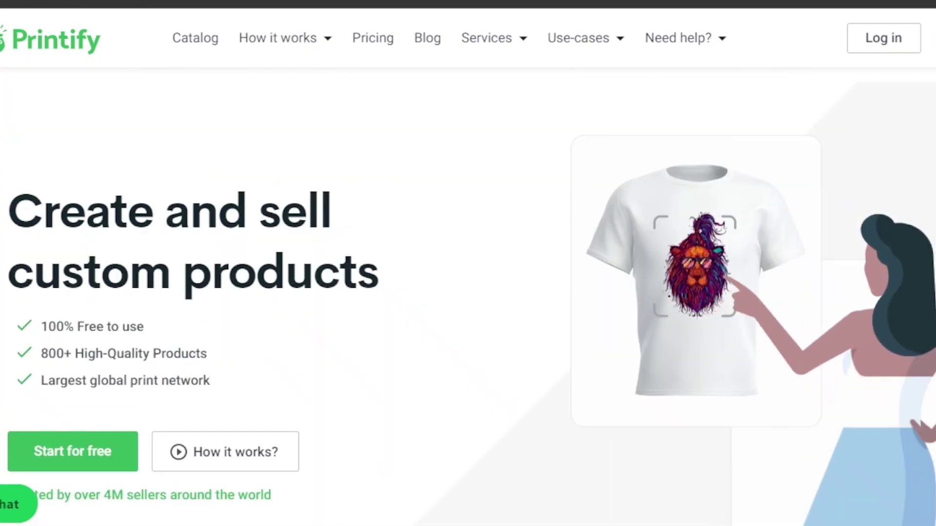
pyautogui.click(888, 41)
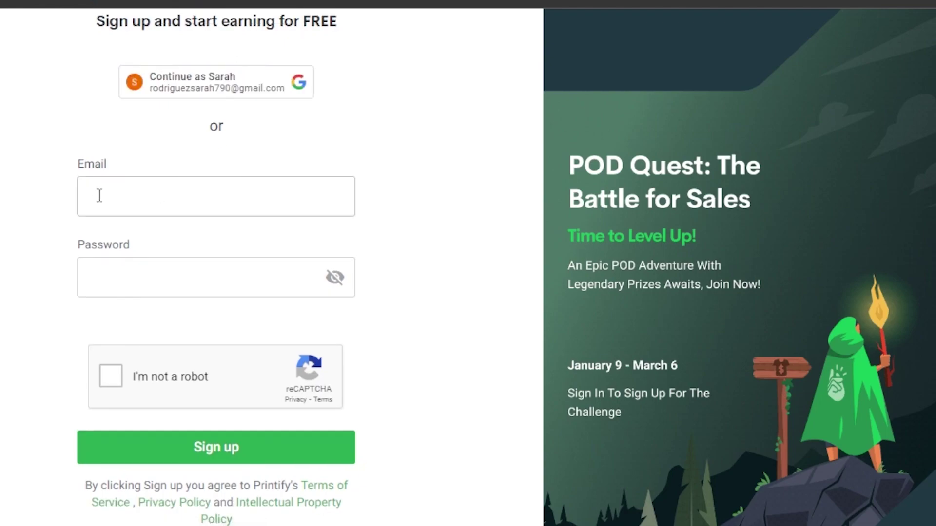
pyautogui.click(143, 284)
pyautogui.click(238, 93)
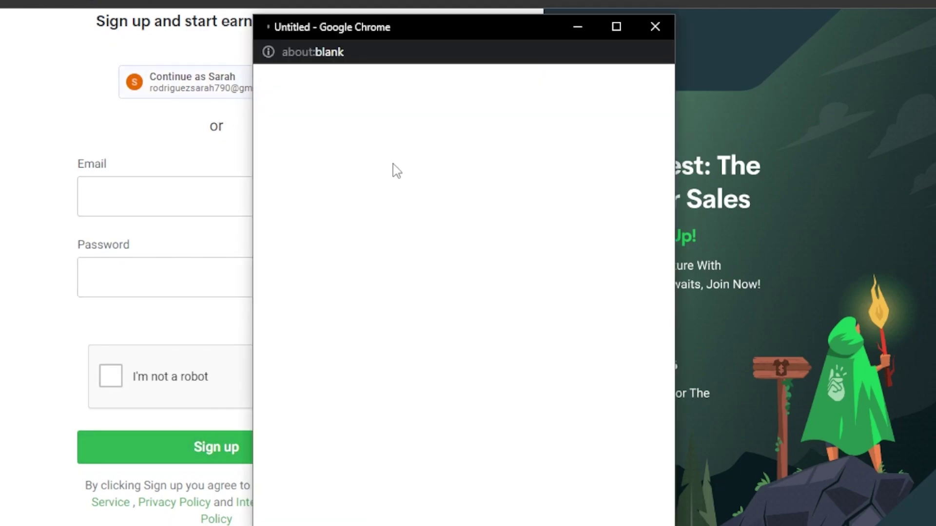
pyautogui.moveTo(503, 23); pyautogui.dragTo(503, 33)
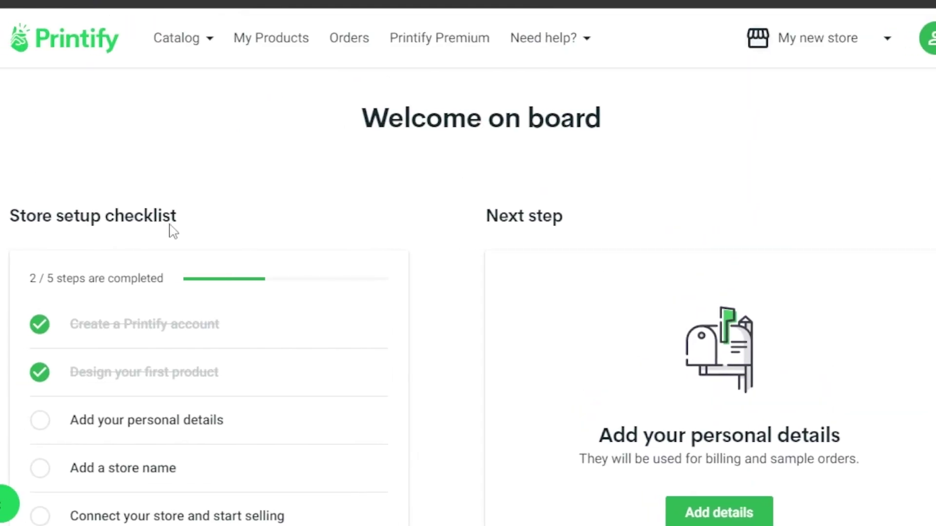
pyautogui.click(207, 35)
# From My stores, add a new store and choose Shopify as the sales channel
pyautogui.click(931, 46)
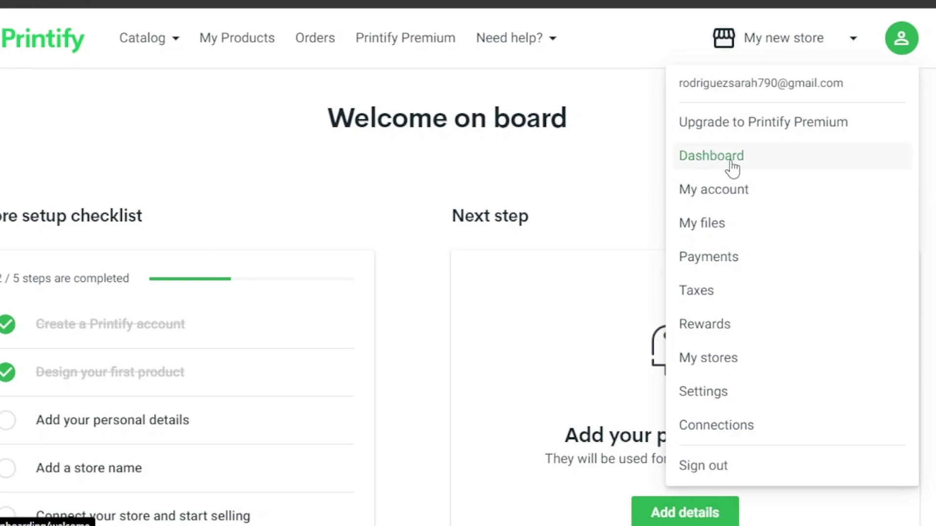
pyautogui.click(729, 362)
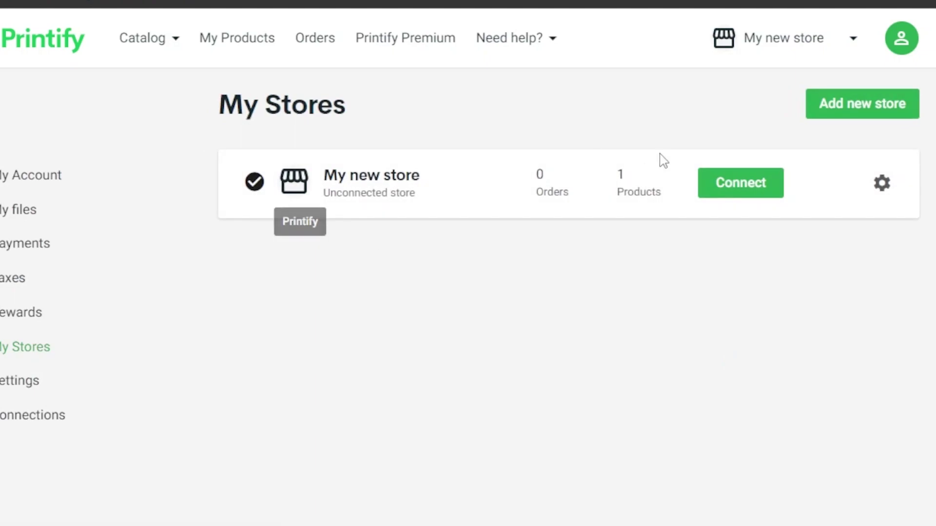
pyautogui.click(850, 105)
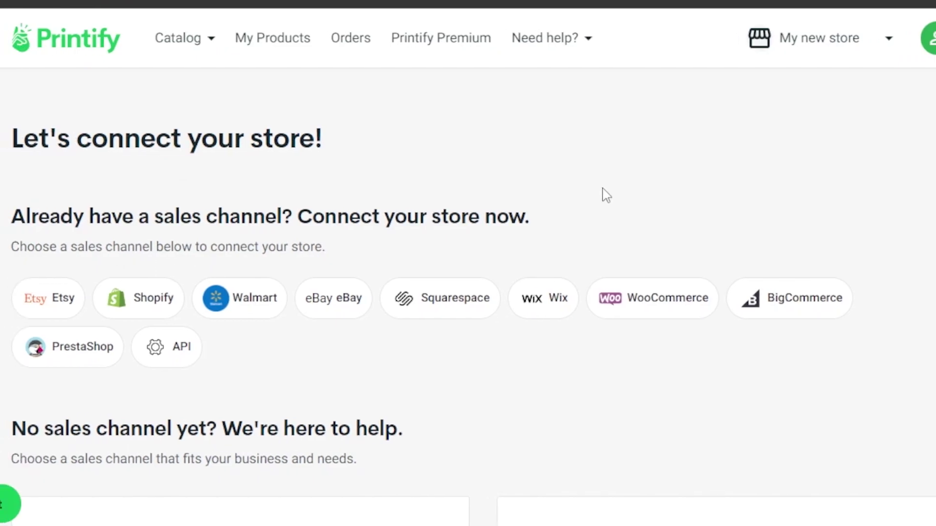
pyautogui.scroll(-5, 569, 195)
pyautogui.scroll(-2, 467, 293)
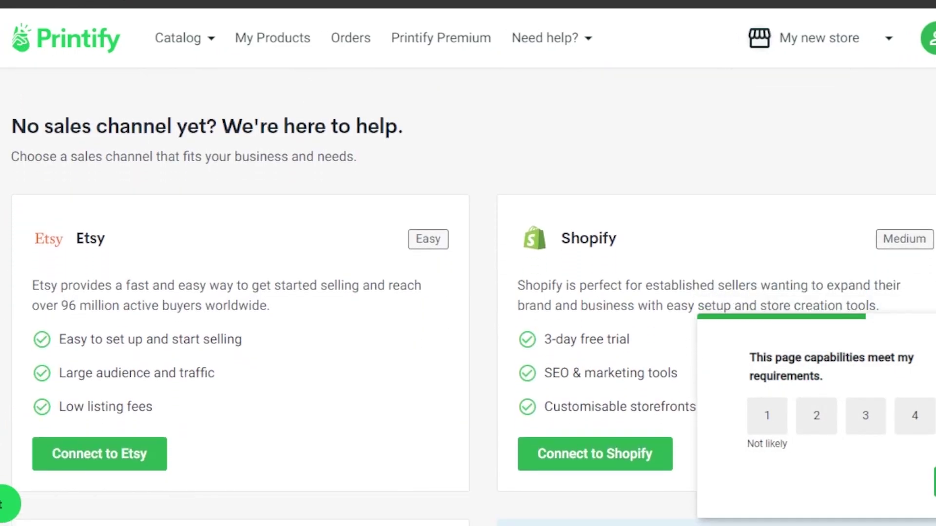
pyautogui.scroll(6, 468, 292)
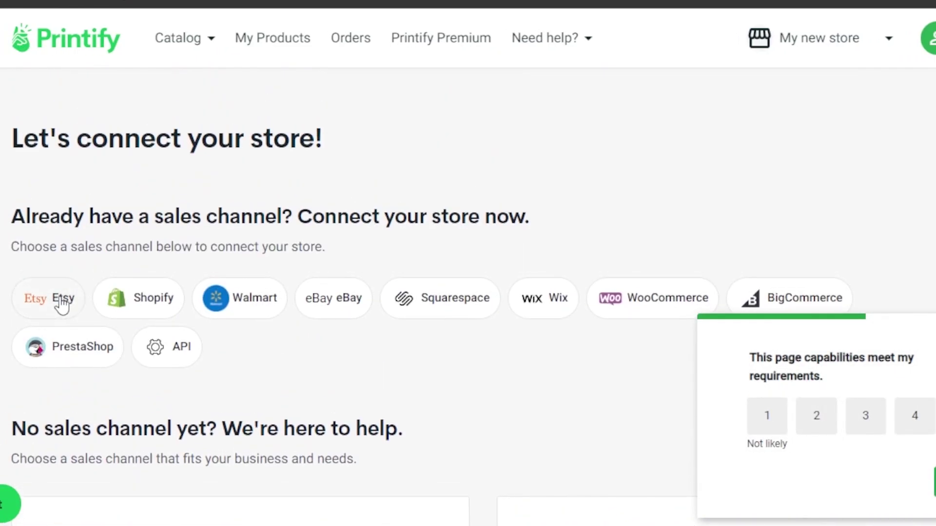
pyautogui.click(148, 305)
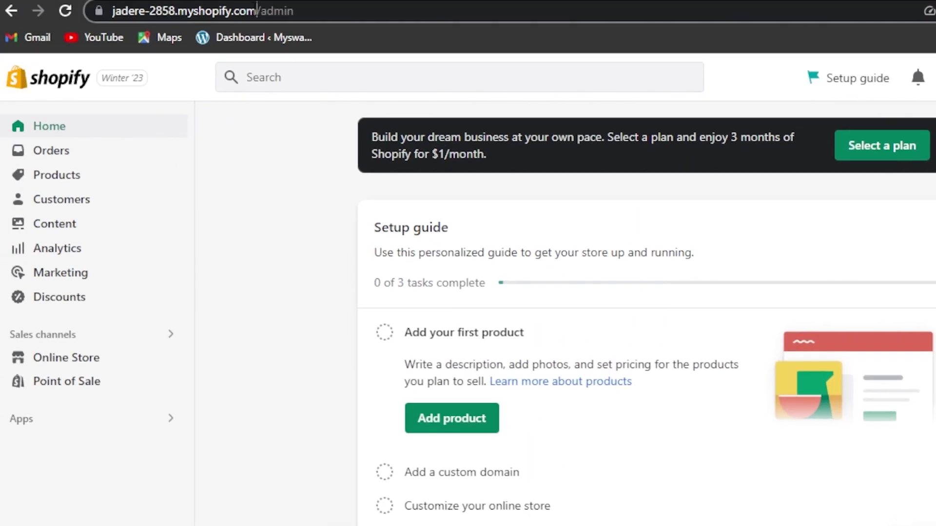
# Copy the Shopify store URL into Printify's store URL field and connect
pyautogui.moveTo(257, 10); pyautogui.dragTo(112, 11)
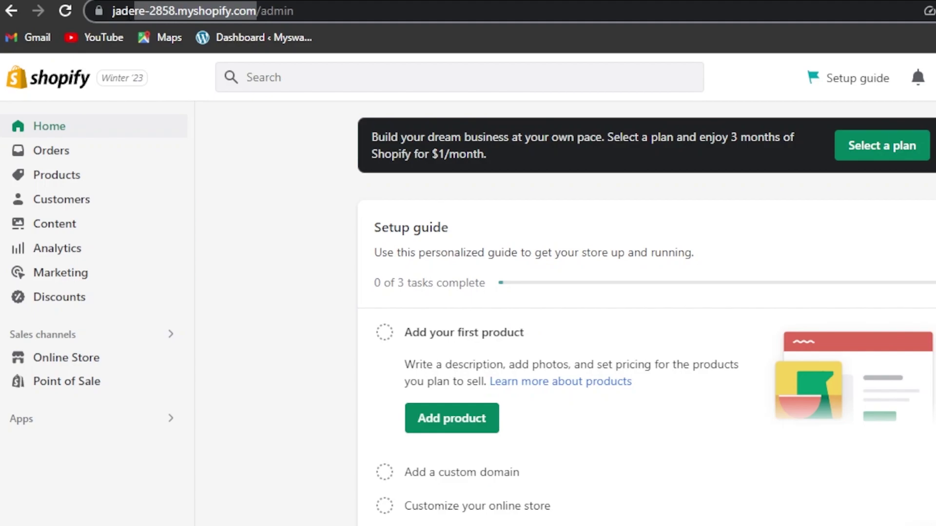
pyautogui.rightClick(197, 13)
pyautogui.click(260, 103)
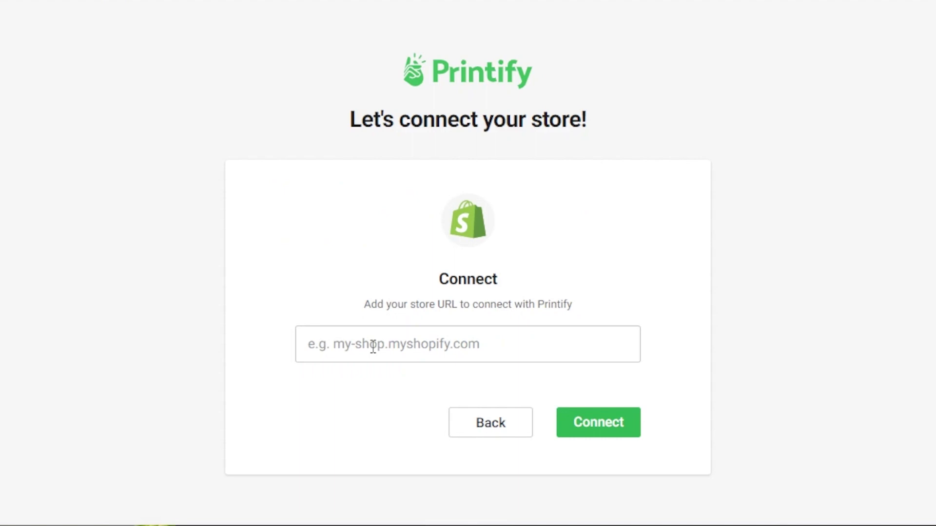
pyautogui.rightClick(372, 345)
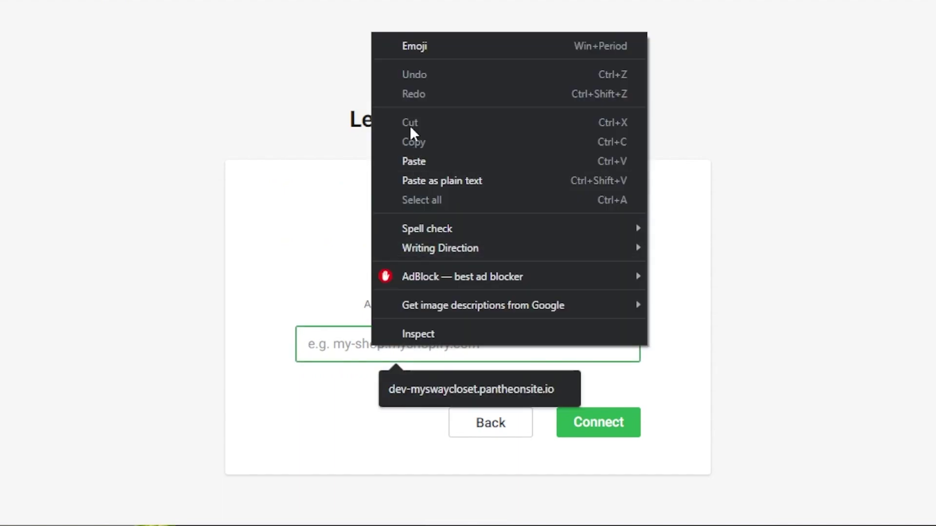
pyautogui.click(412, 161)
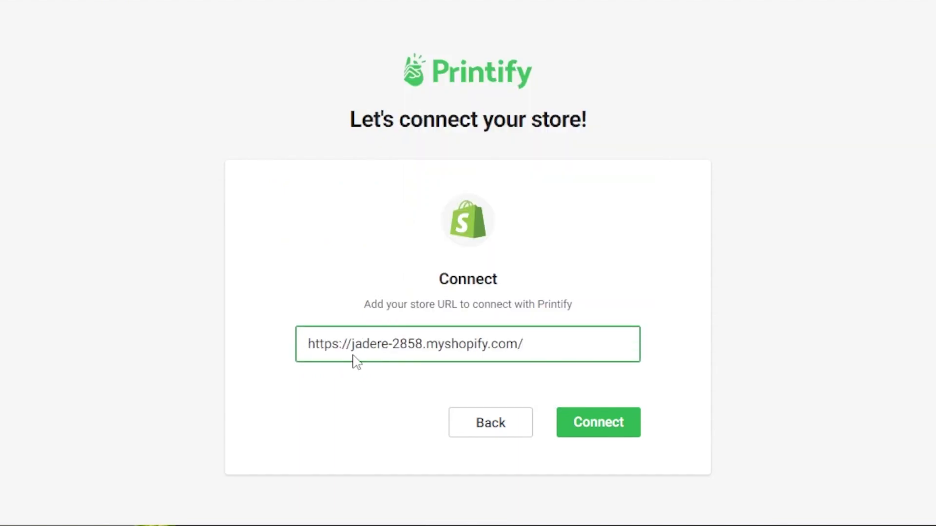
pyautogui.click(602, 434)
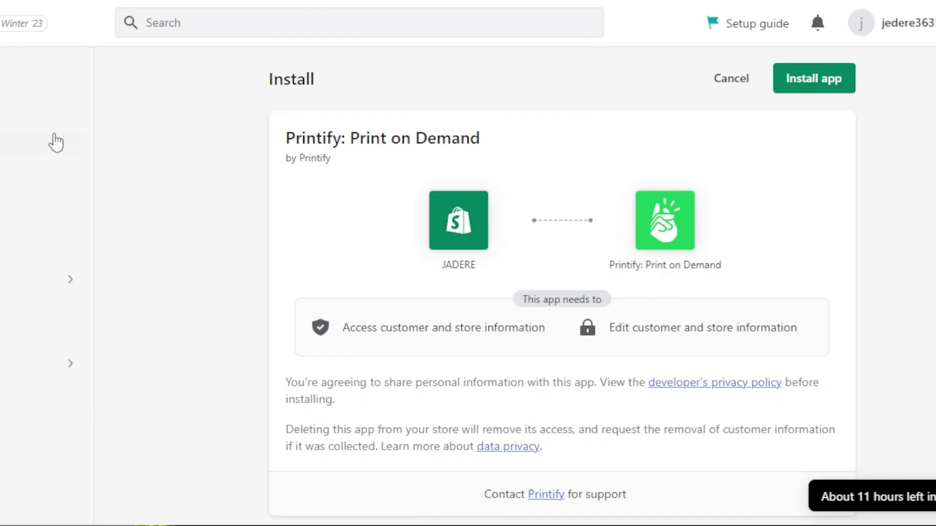
# Install the Printify: Print on Demand app into the Shopify store
pyautogui.click(834, 79)
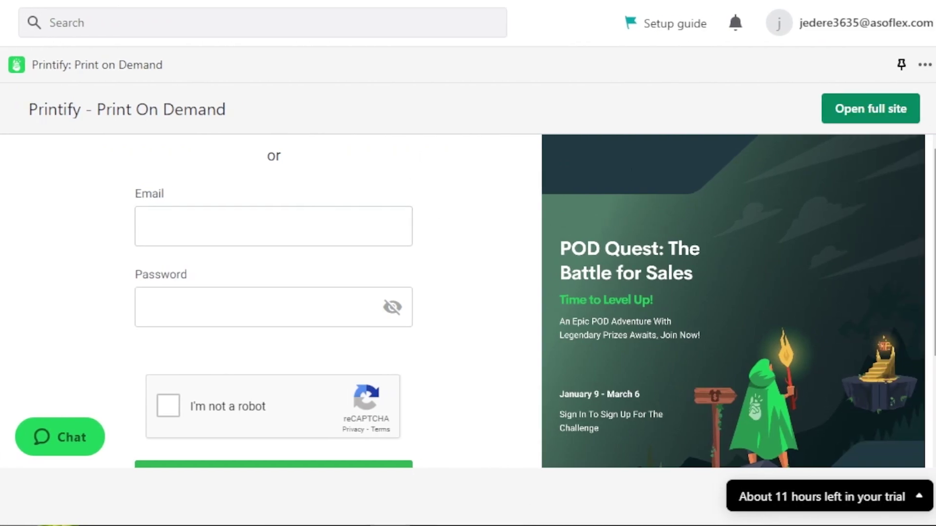
pyautogui.scroll(-3, 617, 293)
pyautogui.scroll(3, 617, 292)
# Fill the saved account e-mail into the embedded Printify sign-in form
pyautogui.click(217, 223)
pyautogui.click(276, 273)
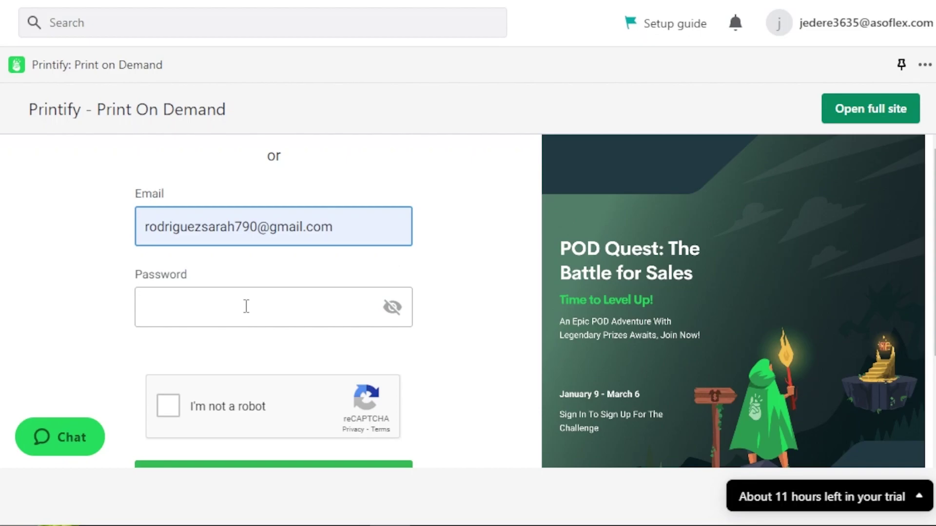
pyautogui.click(246, 306)
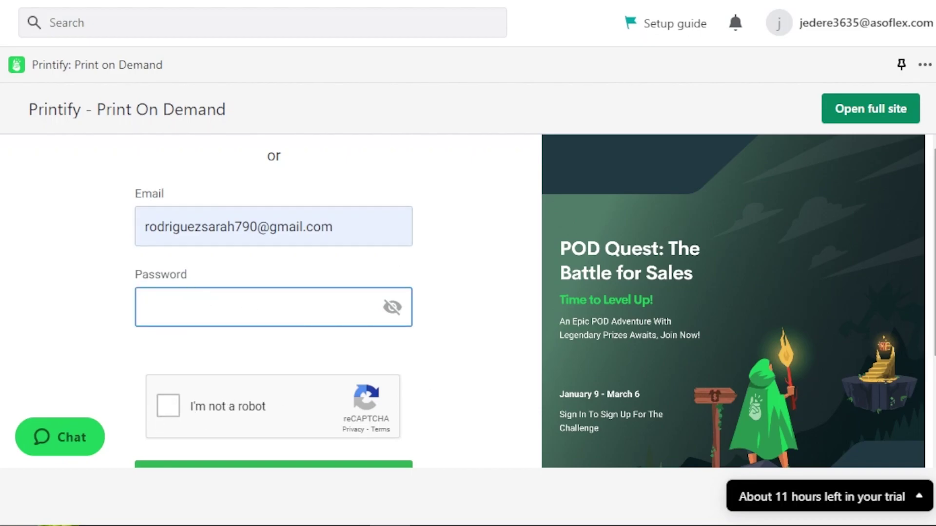
pyautogui.scroll(-3, 467, 301)
pyautogui.scroll(3, 785, 234)
# Open Printify's full site and go to the My store product list
pyautogui.click(867, 117)
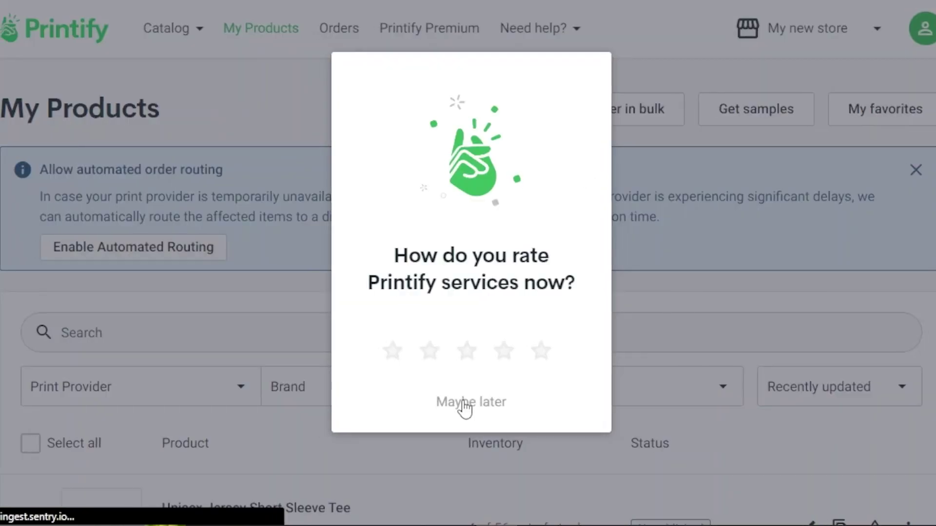
pyautogui.click(463, 404)
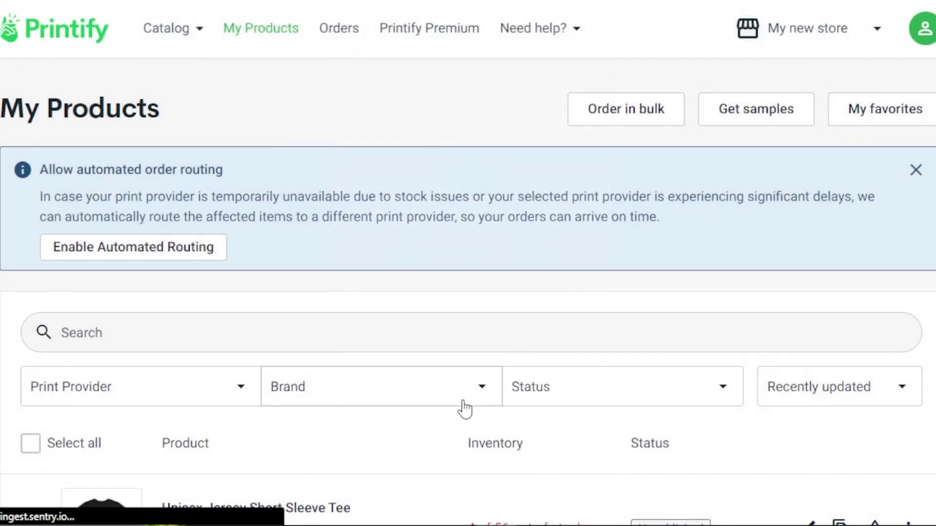
pyautogui.scroll(-2, 468, 292)
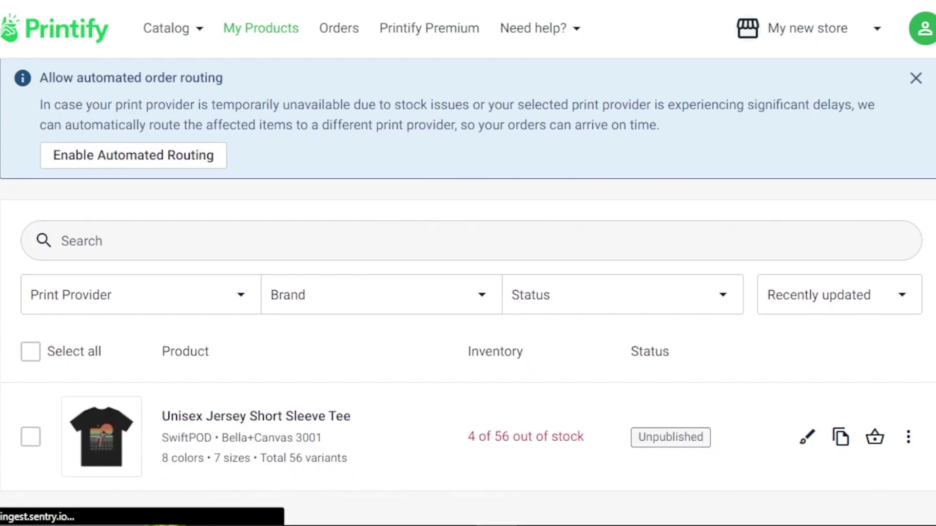
pyautogui.scroll(2, 468, 292)
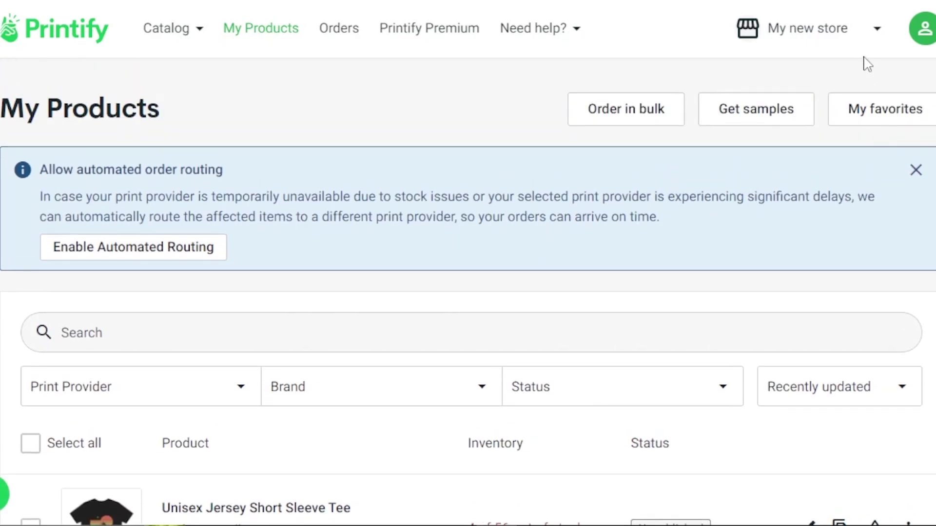
# Select JADERE as the active store from the store selector
pyautogui.click(872, 37)
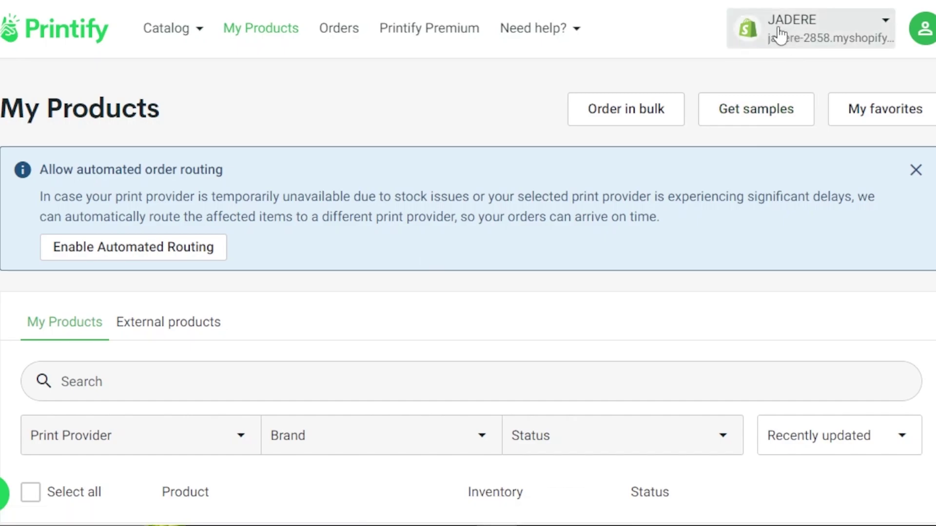
pyautogui.click(886, 29)
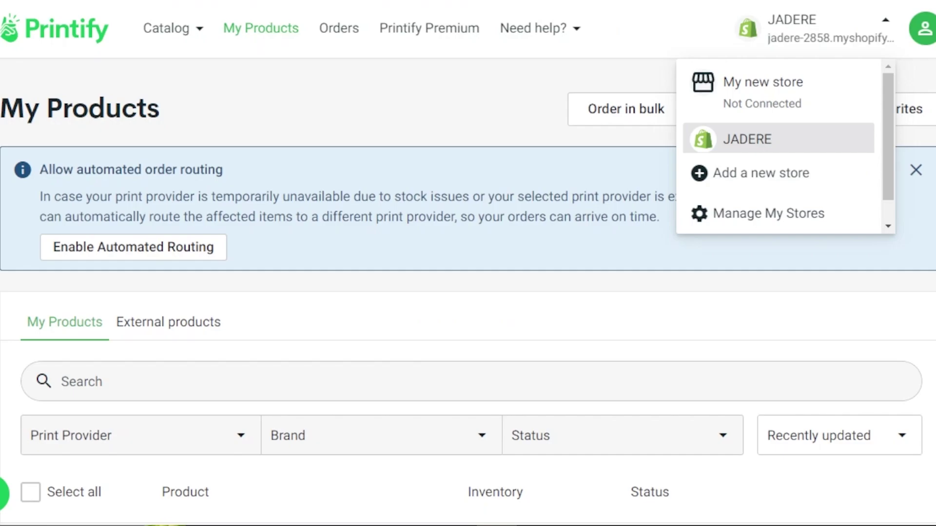
pyautogui.click(412, 112)
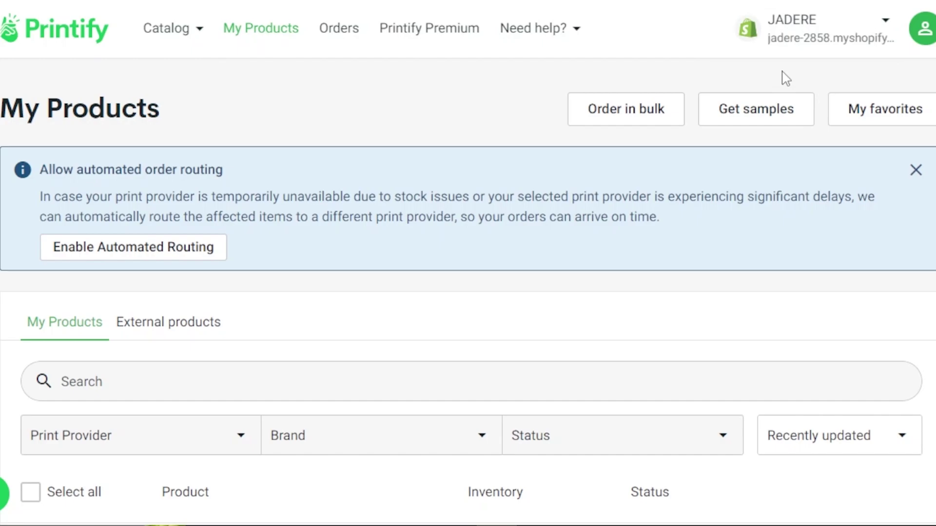
pyautogui.click(501, 27)
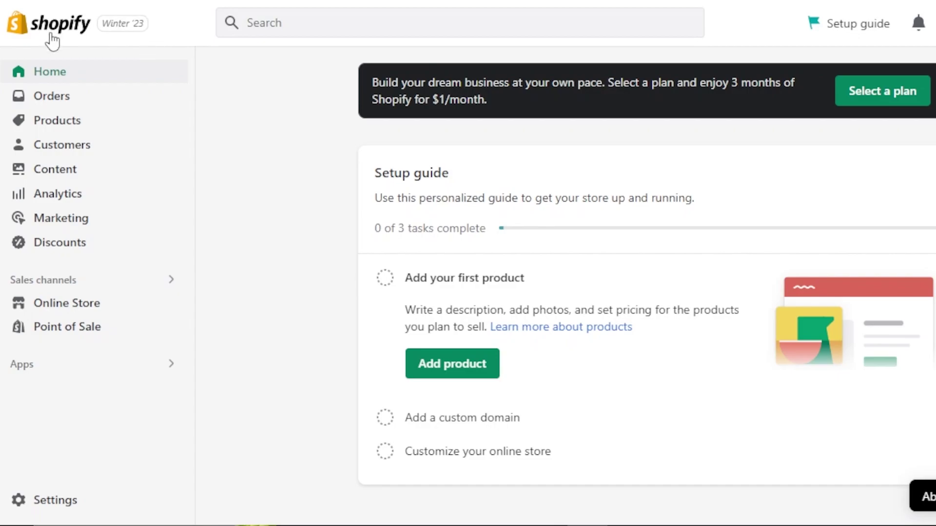
# Find Printify: Print on Demand in the Shopify App Store and open the app
pyautogui.click(49, 366)
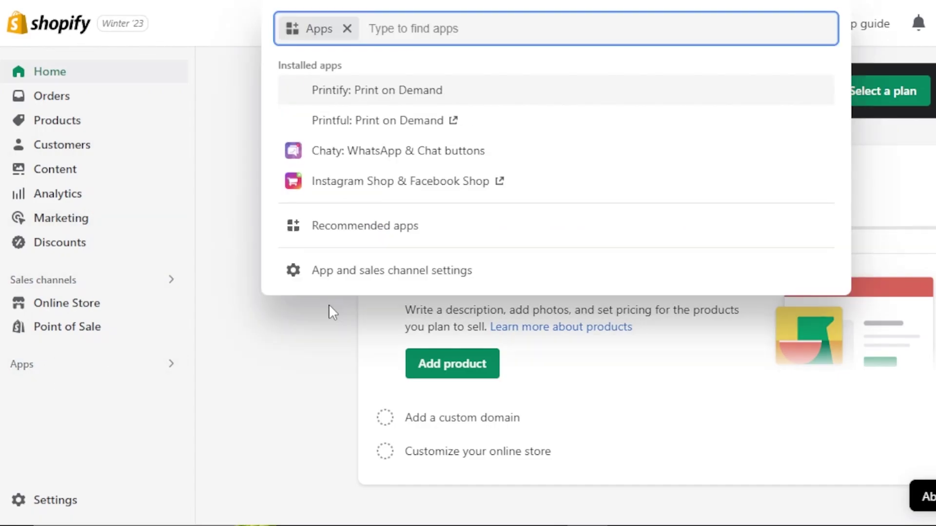
pyautogui.click(346, 239)
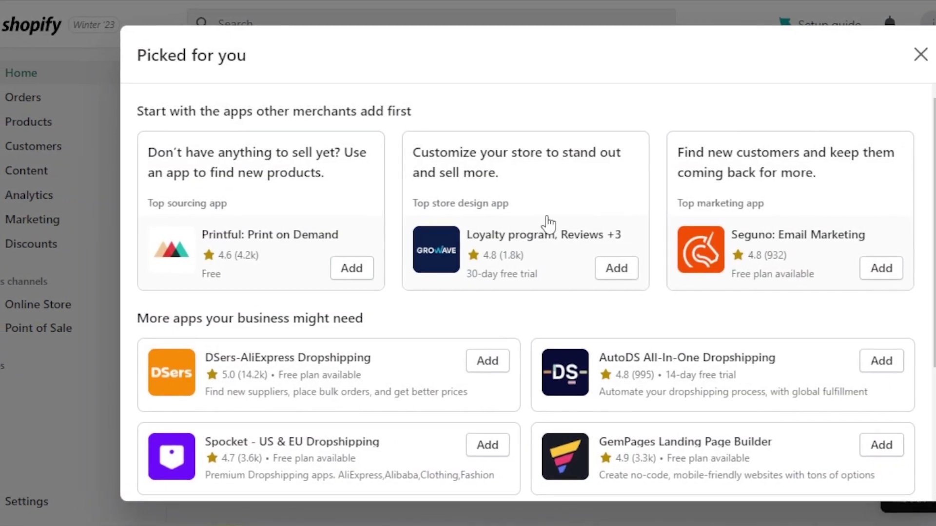
pyautogui.scroll(-4, 904, 212)
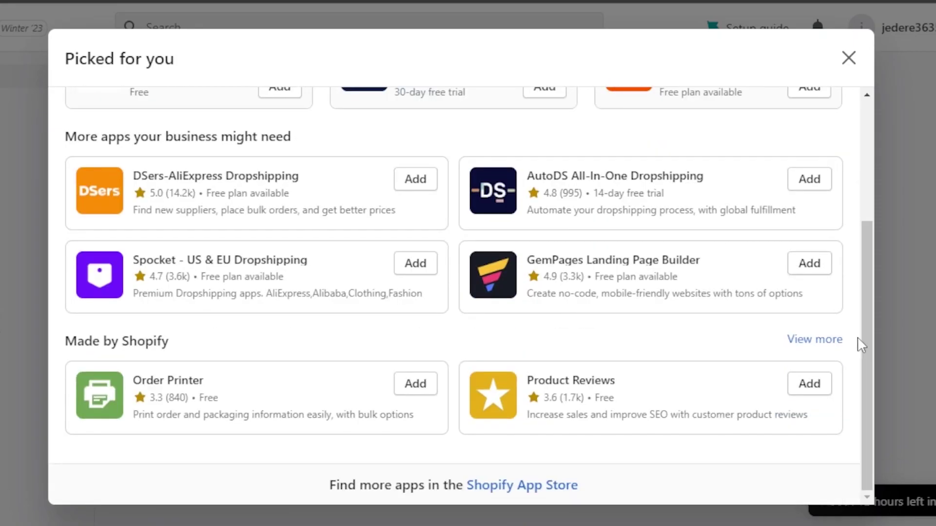
pyautogui.click(531, 493)
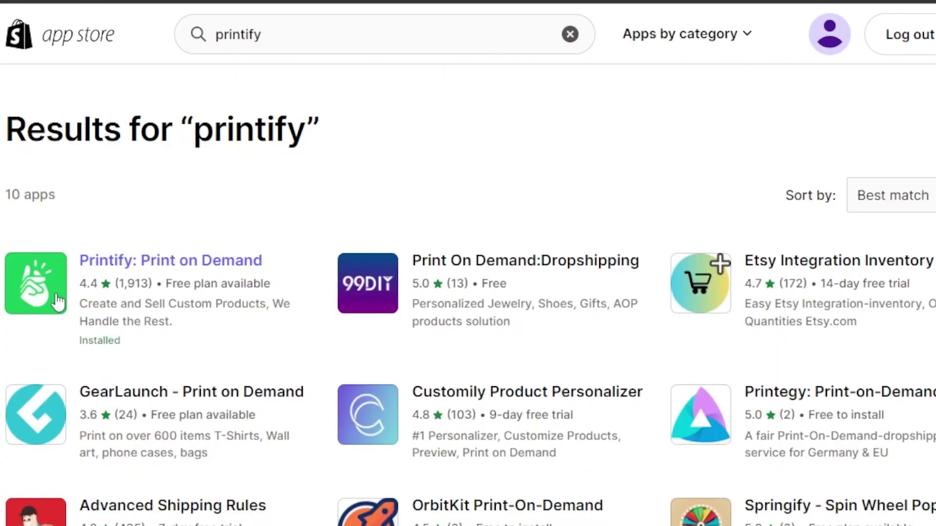
pyautogui.click(44, 298)
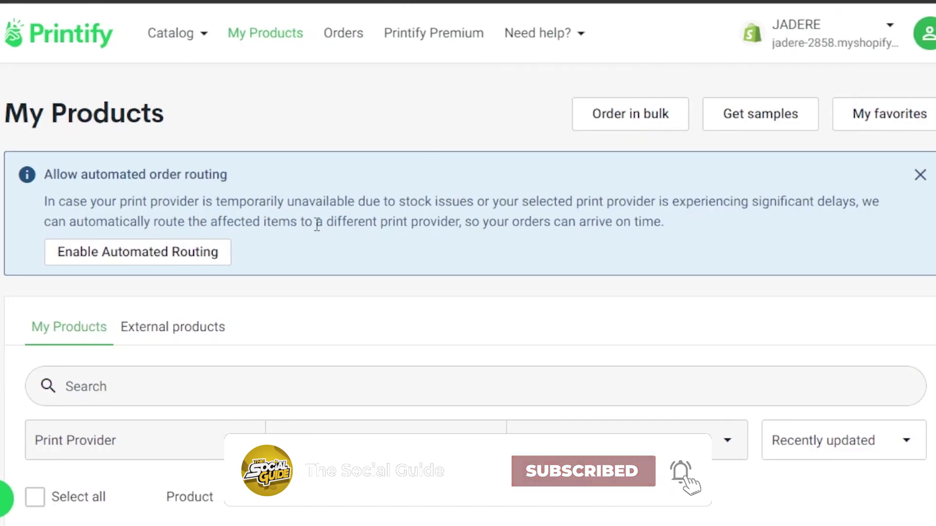
# Go from the empty My Products list to the product catalog via Browse Products
pyautogui.scroll(-5, 387, 135)
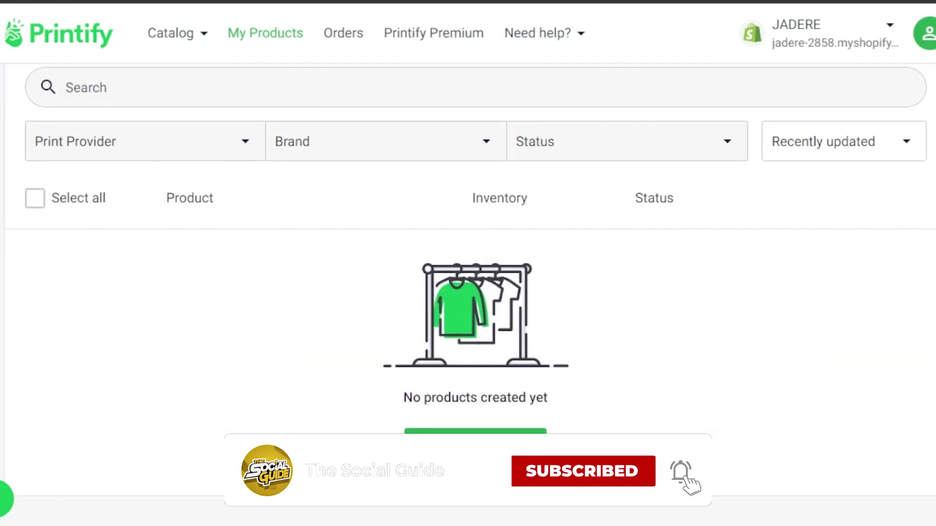
pyautogui.scroll(5, 795, 365)
pyautogui.scroll(-5, 795, 365)
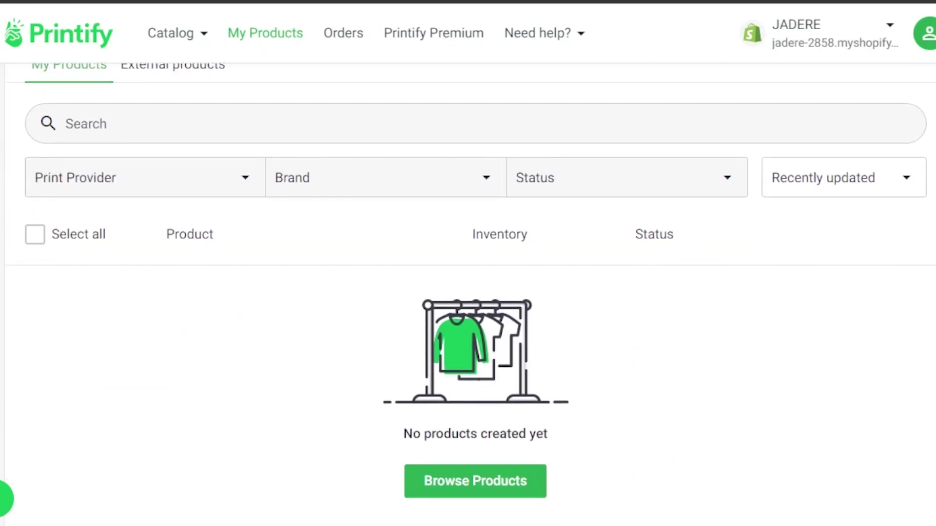
pyautogui.scroll(-1, 468, 293)
pyautogui.scroll(5, 467, 292)
pyautogui.scroll(-4, 468, 293)
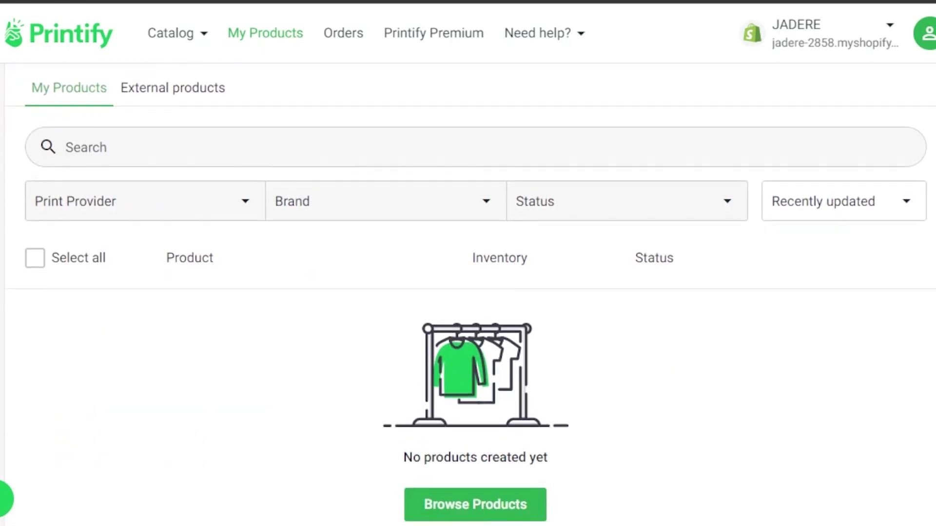
pyautogui.scroll(-1, 719, 397)
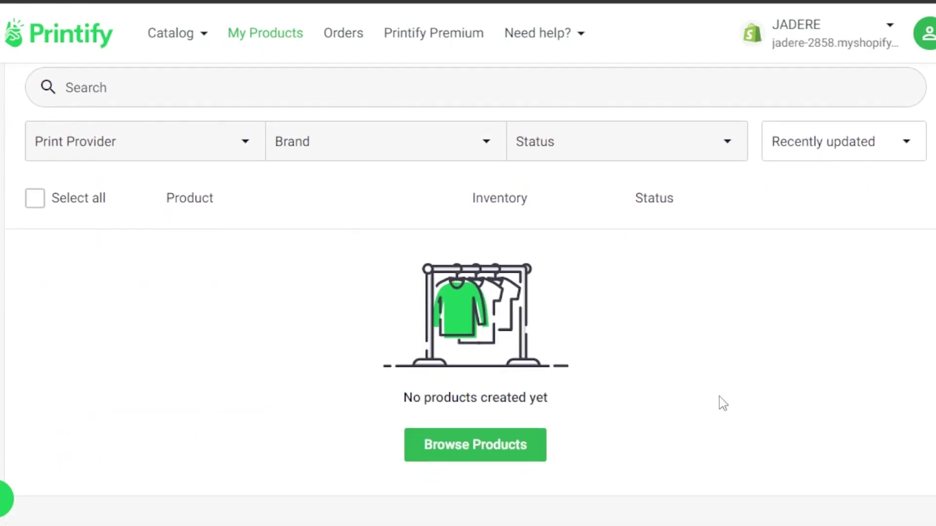
pyautogui.click(462, 458)
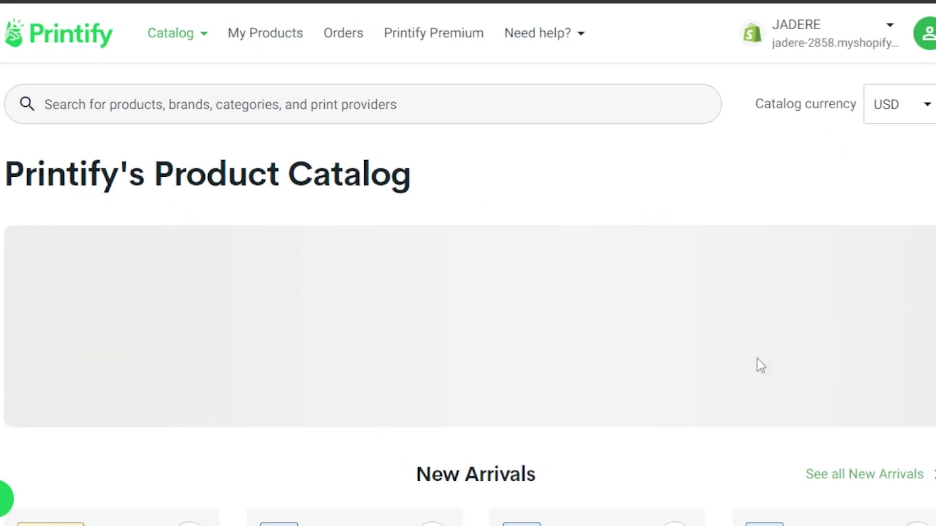
# Open Men's Clothing › T-shirts to list the Unisex Softstyle T-Shirt from USD 6.78
pyautogui.scroll(-8, 760, 366)
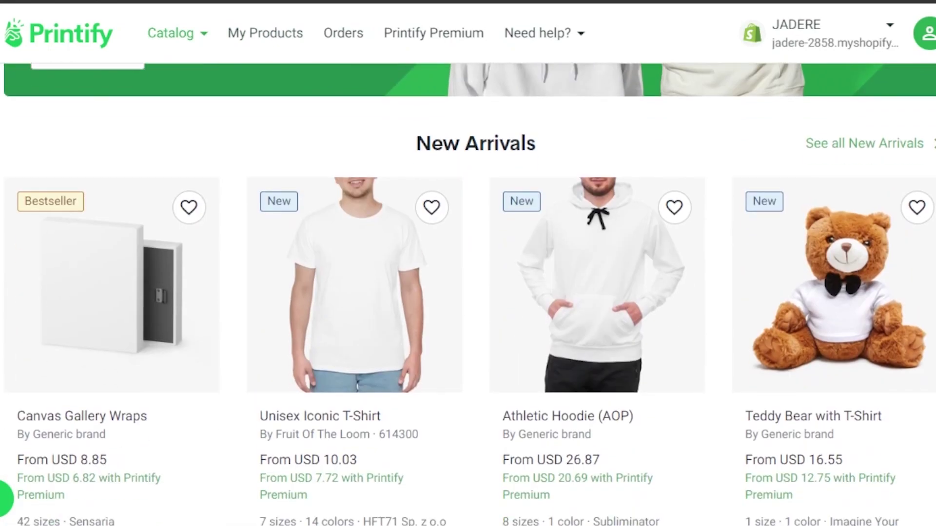
pyautogui.scroll(-3, 468, 292)
pyautogui.scroll(4, 468, 292)
pyautogui.scroll(-10, 468, 293)
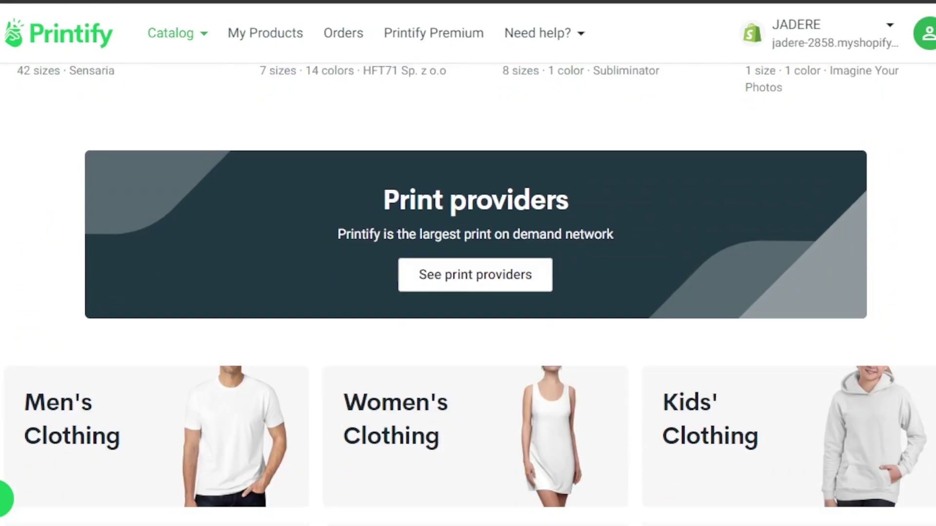
pyautogui.scroll(-8, 468, 292)
pyautogui.scroll(4, 483, 139)
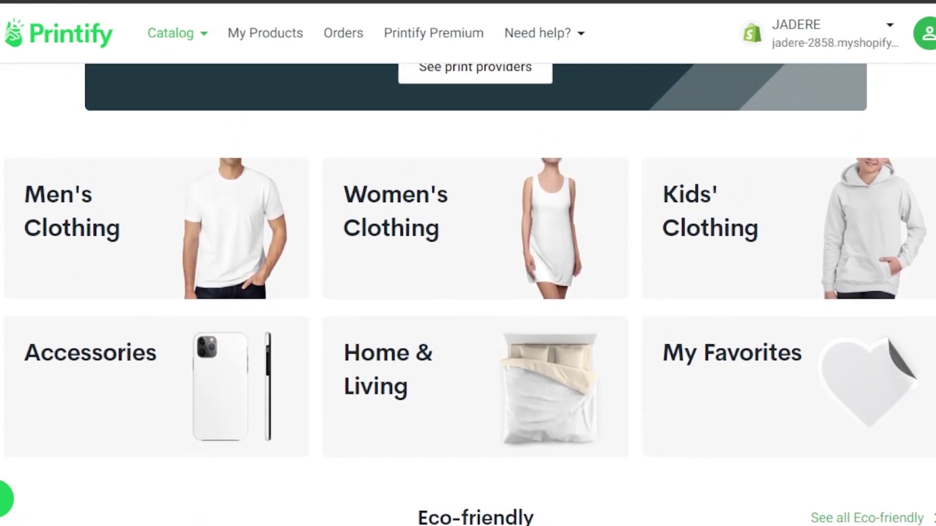
pyautogui.scroll(-1, 484, 139)
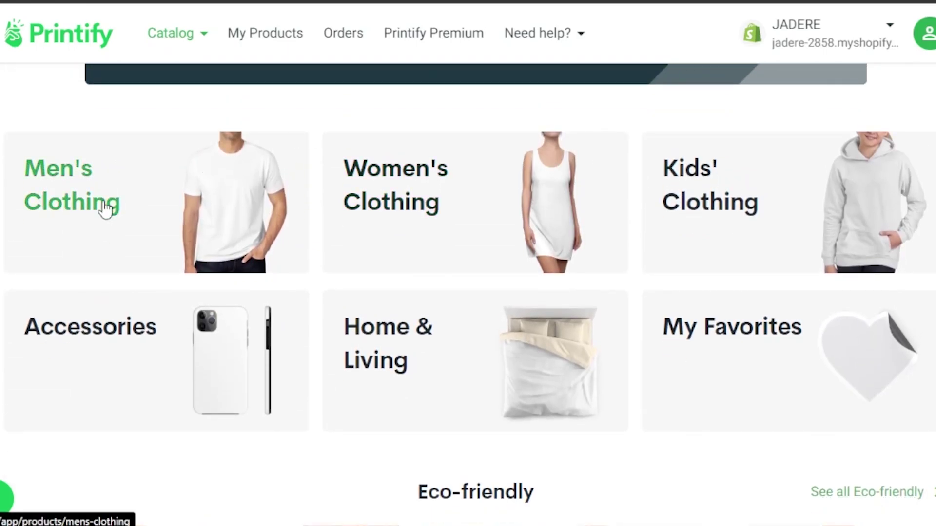
pyautogui.click(106, 208)
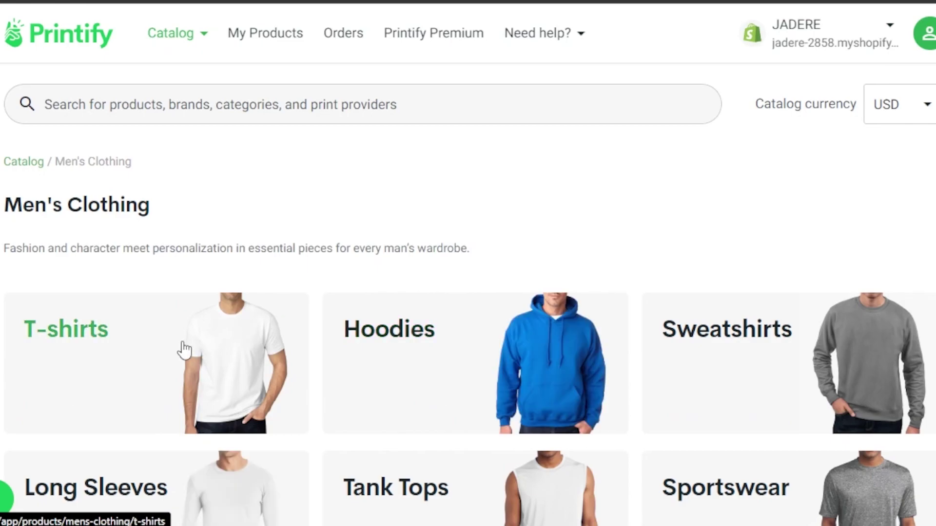
pyautogui.click(185, 349)
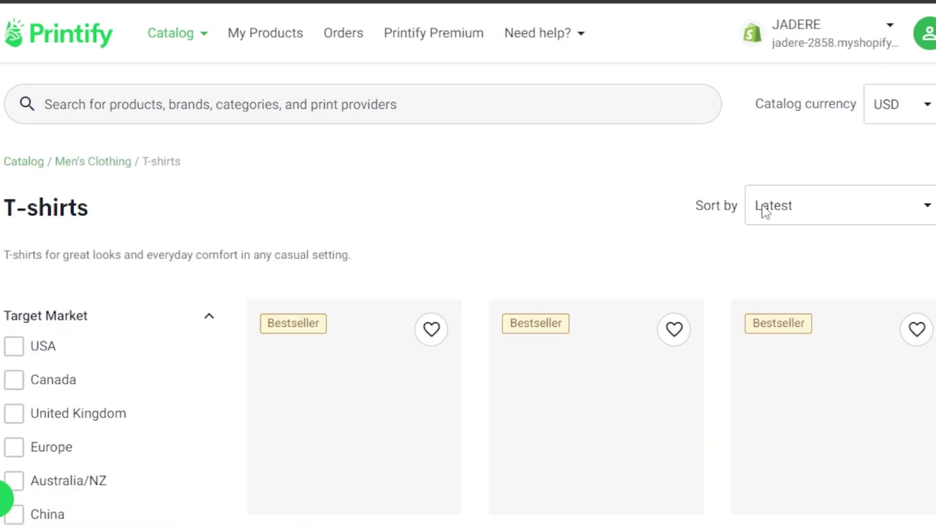
pyautogui.scroll(-5, 468, 292)
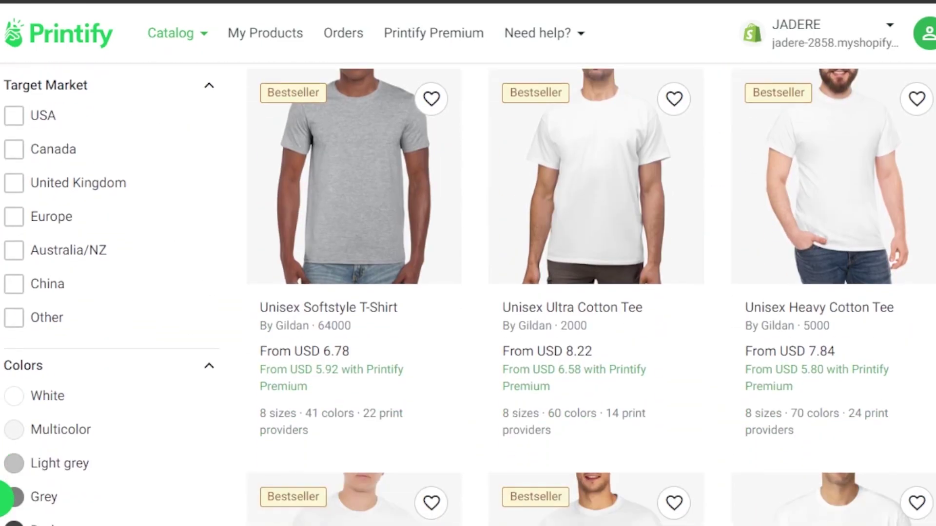
pyautogui.scroll(1, 2, 497)
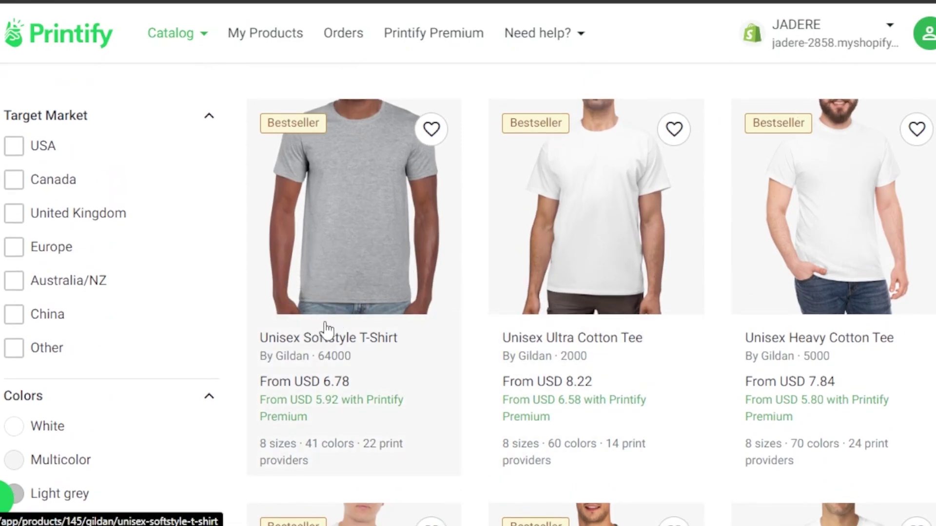
# Open the Unisex Softstyle T-Shirt and start designing with Underground Threads as provider
pyautogui.click(343, 247)
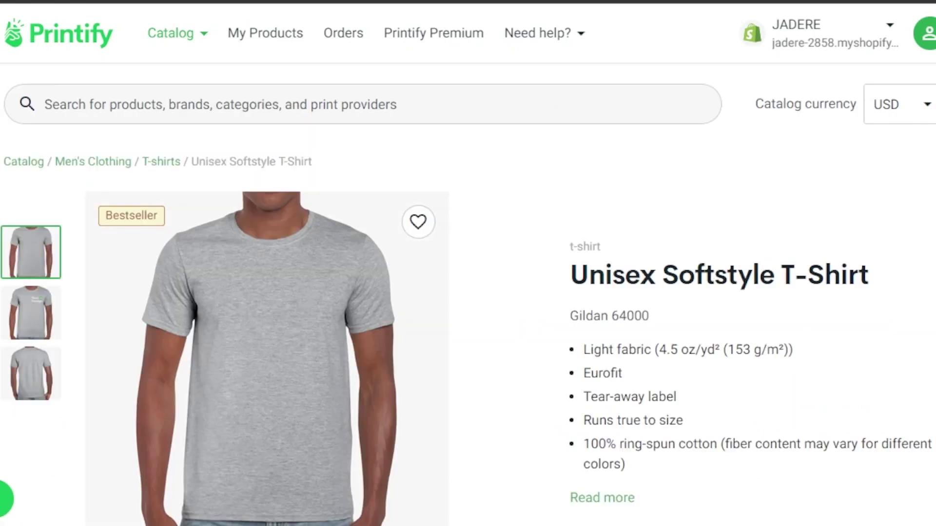
pyautogui.scroll(-10, 467, 293)
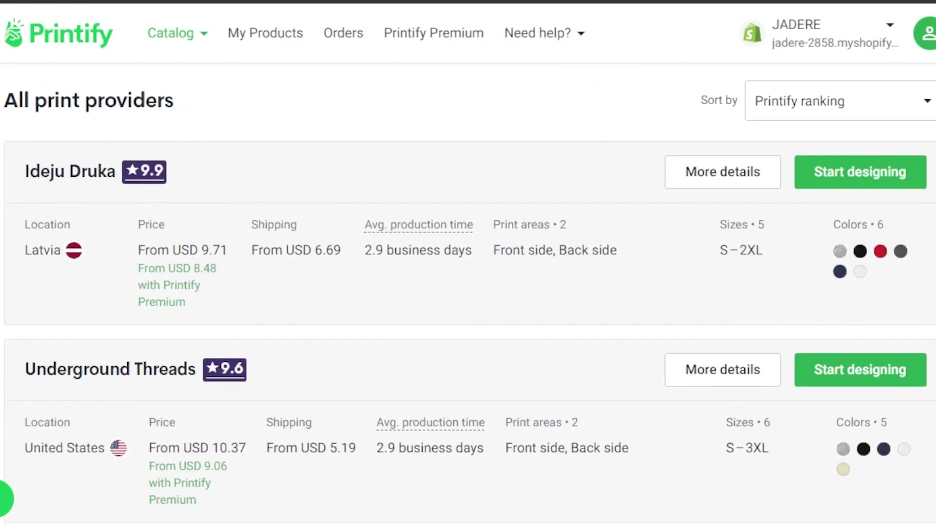
pyautogui.scroll(-3, 468, 292)
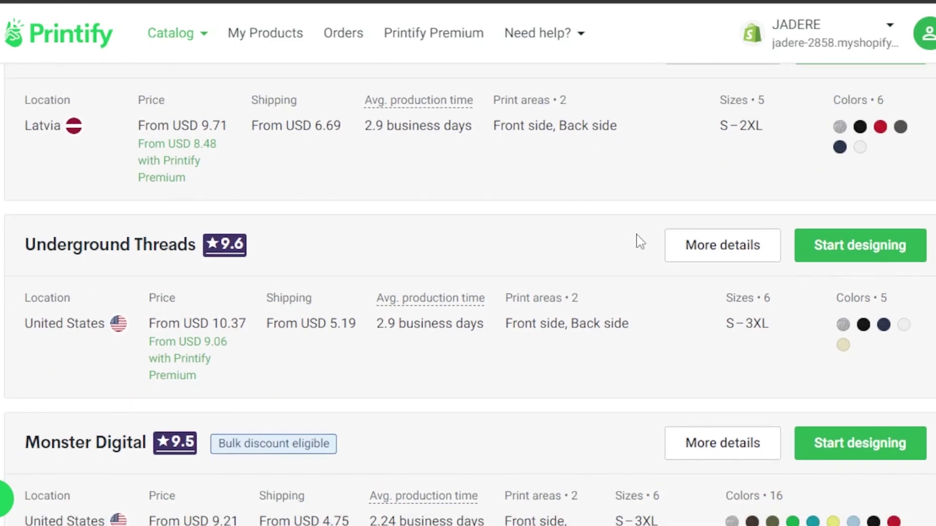
pyautogui.click(858, 246)
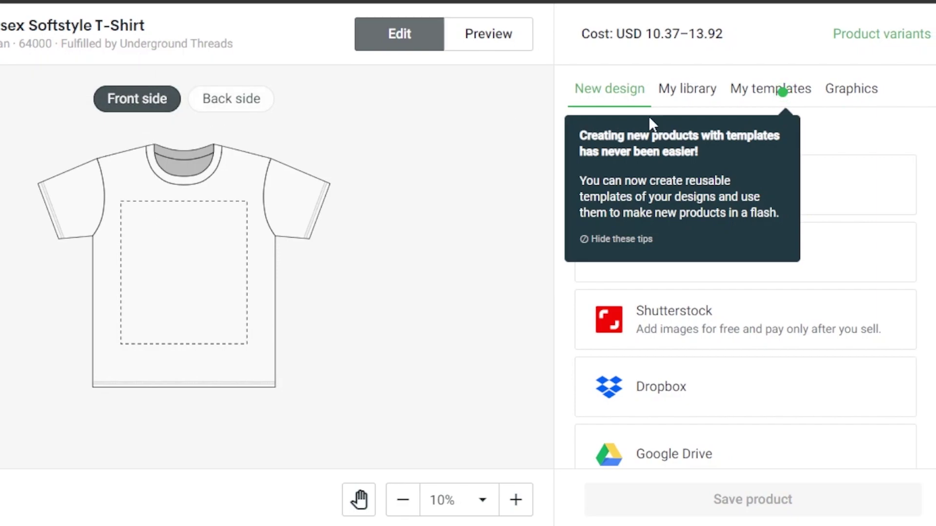
# Dismiss the templates tip, check My library and My templates, then browse Graphics
pyautogui.click(854, 152)
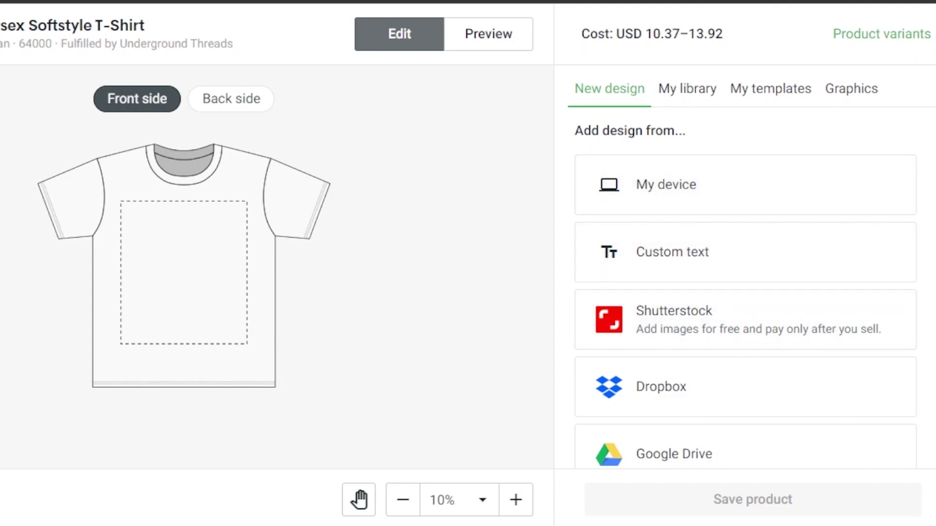
pyautogui.scroll(-1, 746, 287)
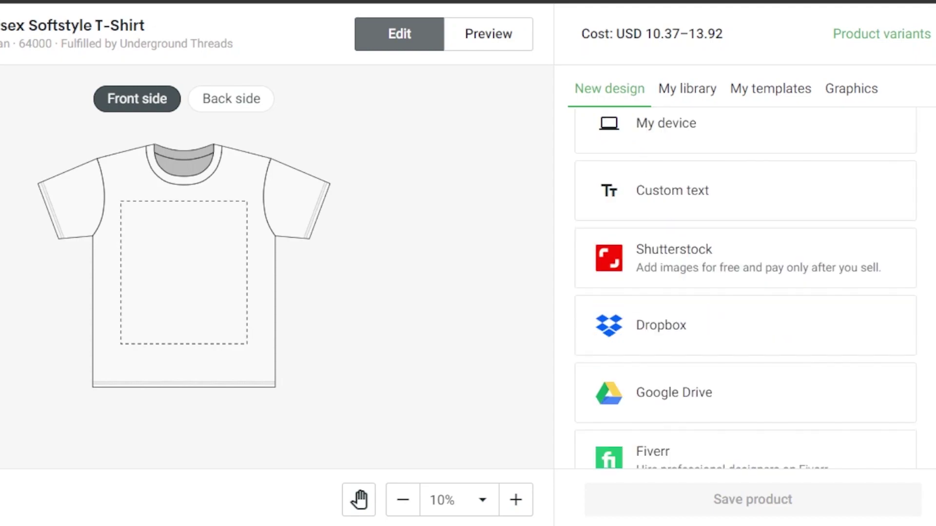
pyautogui.click(686, 92)
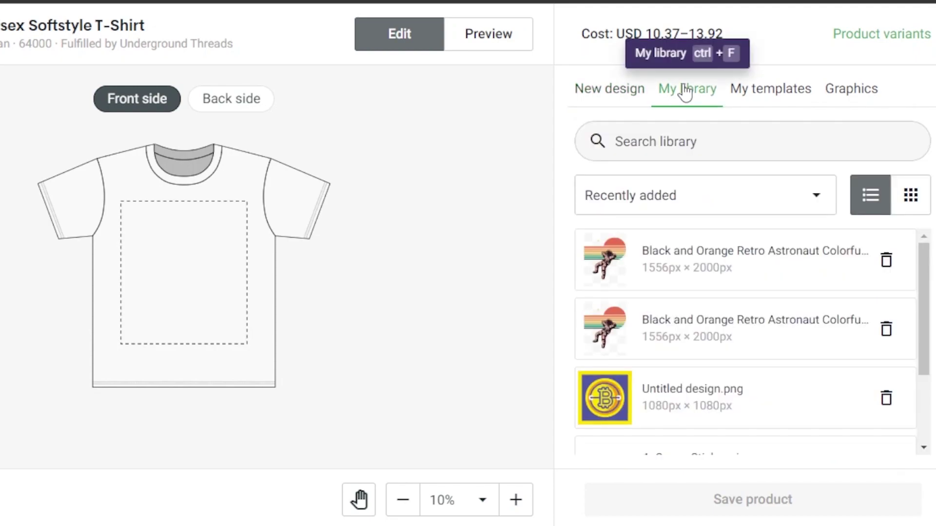
pyautogui.click(767, 88)
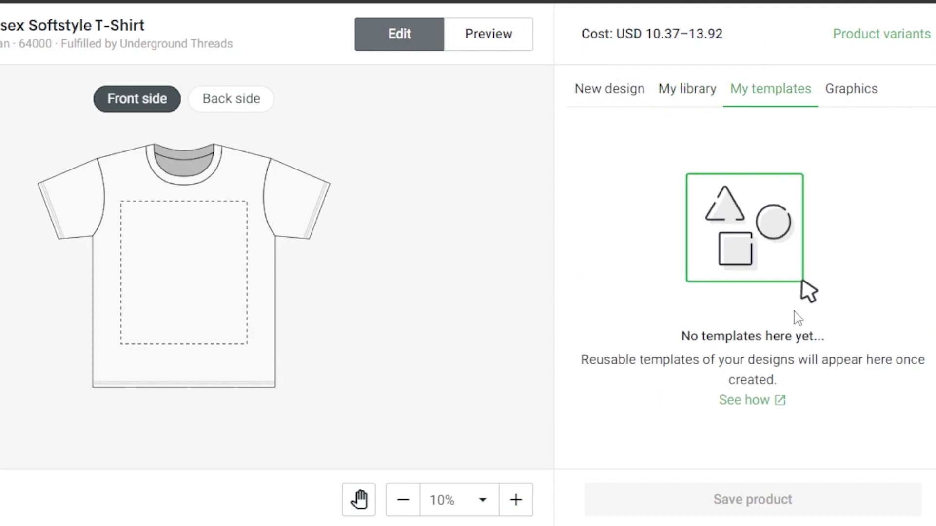
pyautogui.click(846, 101)
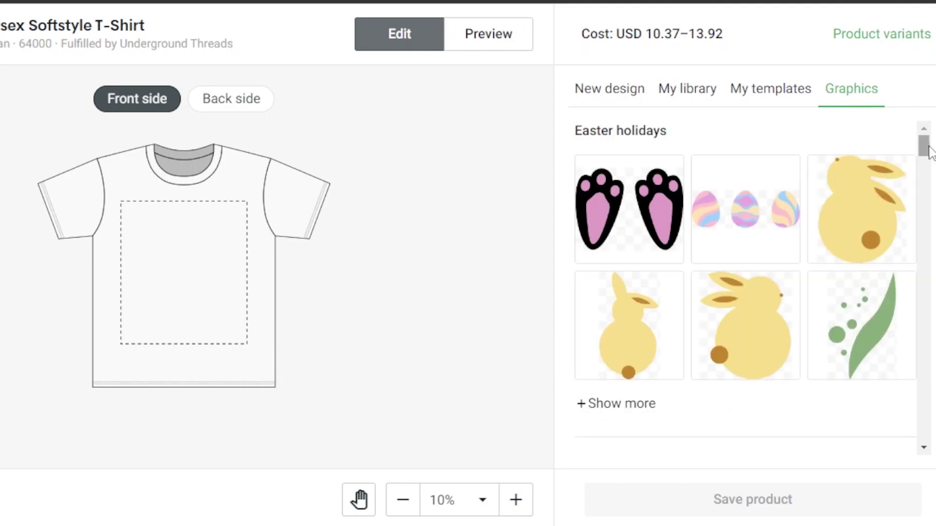
pyautogui.moveTo(923, 146); pyautogui.dragTo(932, 302)
# Place the sloth-in-pocket graphic on the shirt front, nudged slightly lower
pyautogui.click(620, 149)
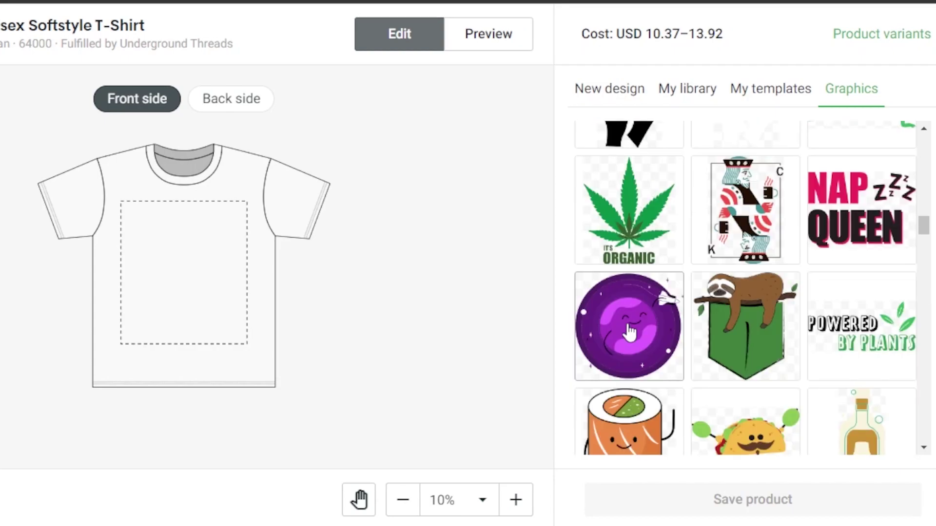
pyautogui.click(770, 335)
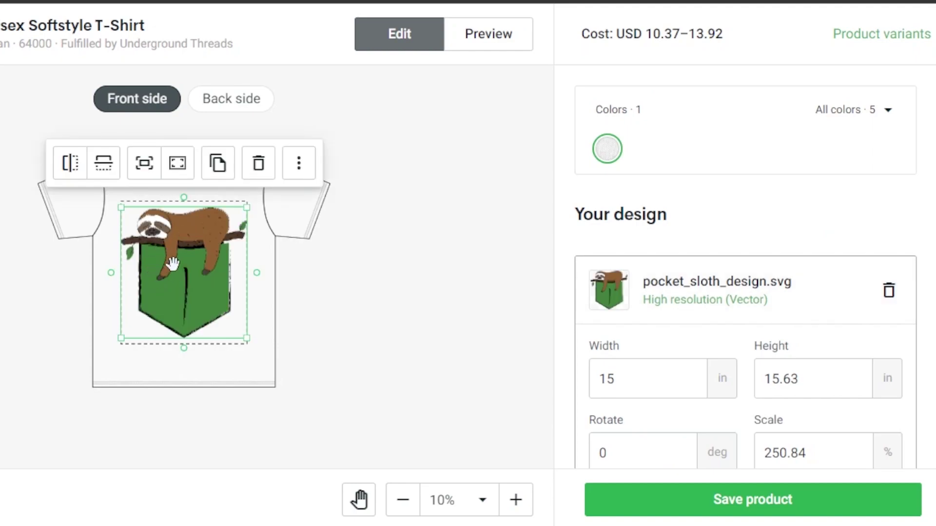
pyautogui.moveTo(173, 264); pyautogui.dragTo(173, 266)
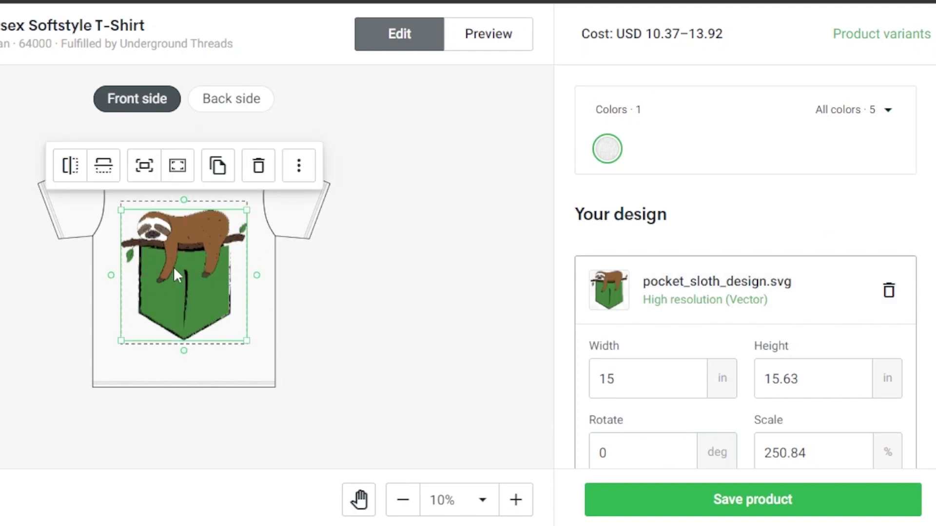
pyautogui.click(397, 300)
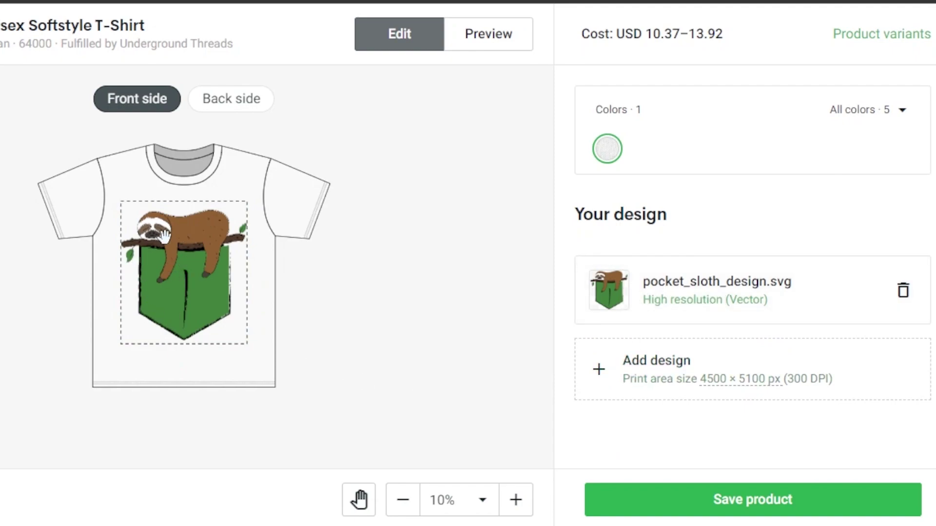
# Check the back side, return to the front, and open Product variants (6 of 30)
pyautogui.click(229, 102)
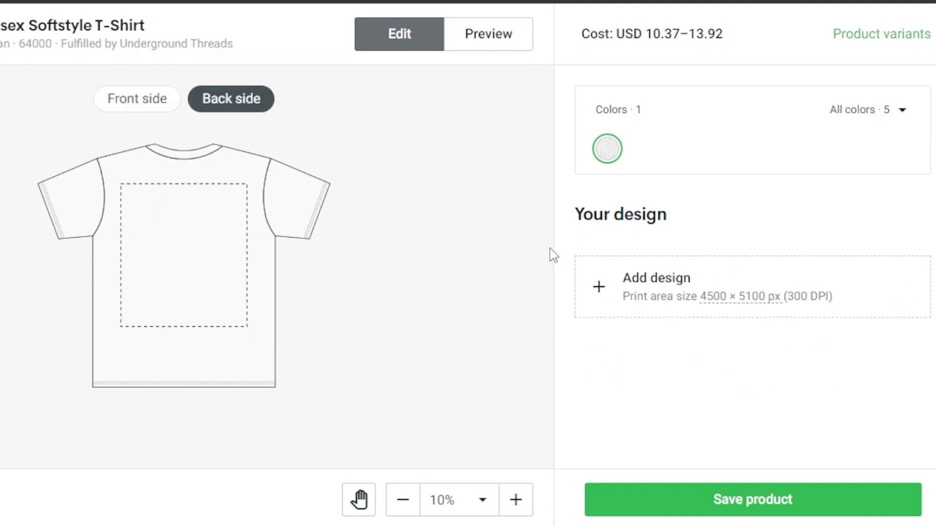
pyautogui.click(152, 115)
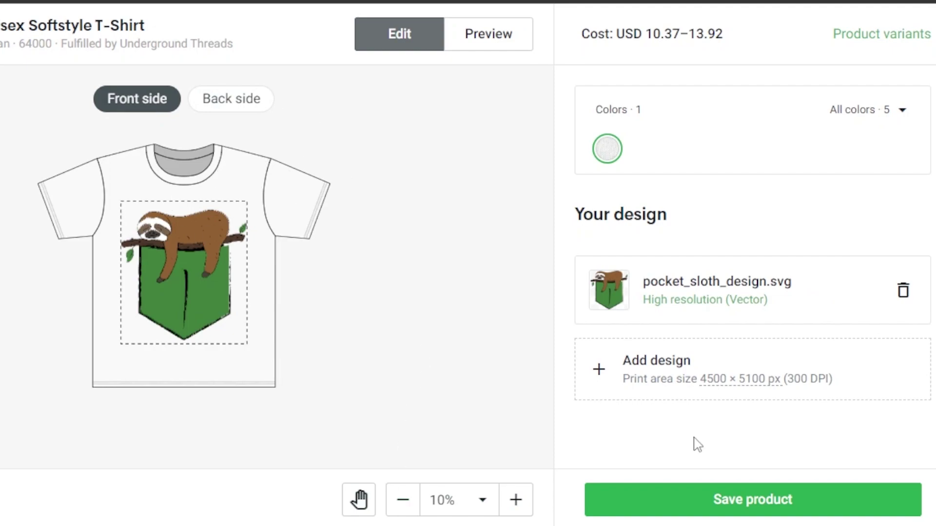
pyautogui.click(902, 37)
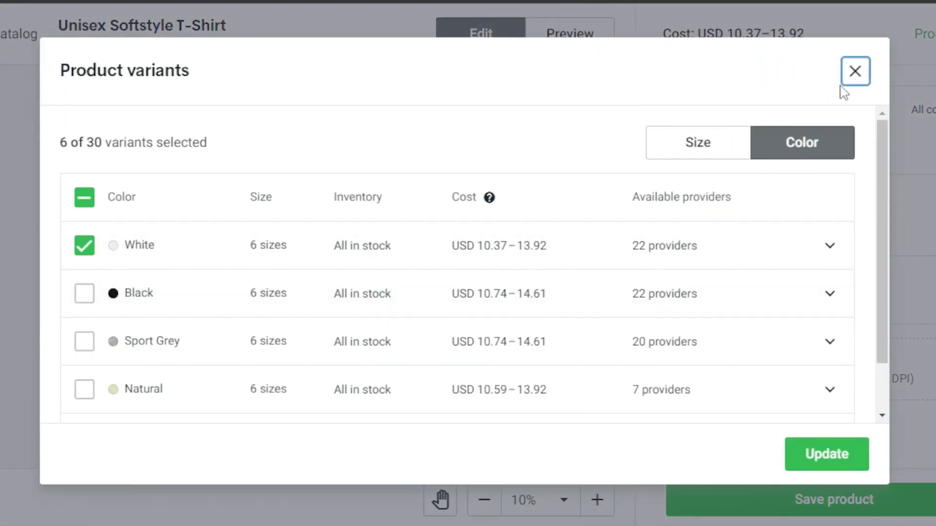
# Close the variants list and save the sloth T-shirt design
pyautogui.click(852, 77)
pyautogui.click(845, 505)
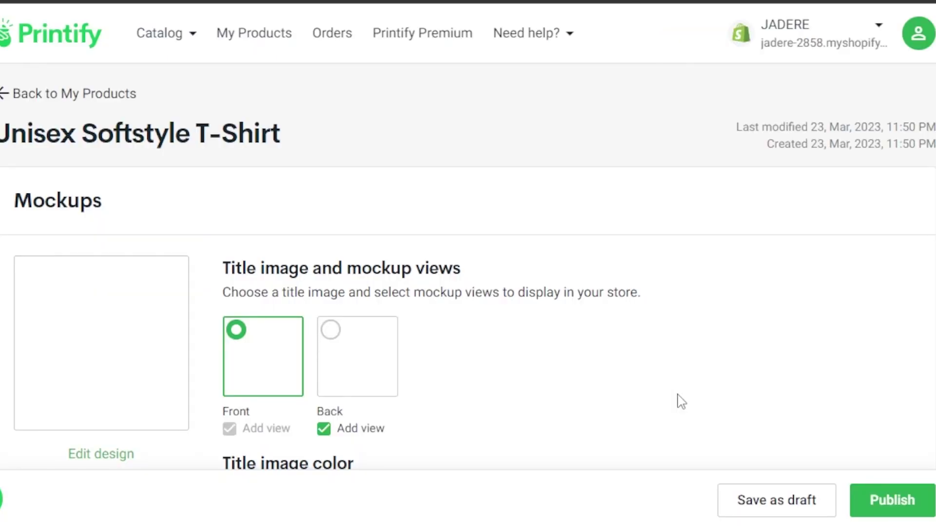
pyautogui.scroll(-12, 468, 266)
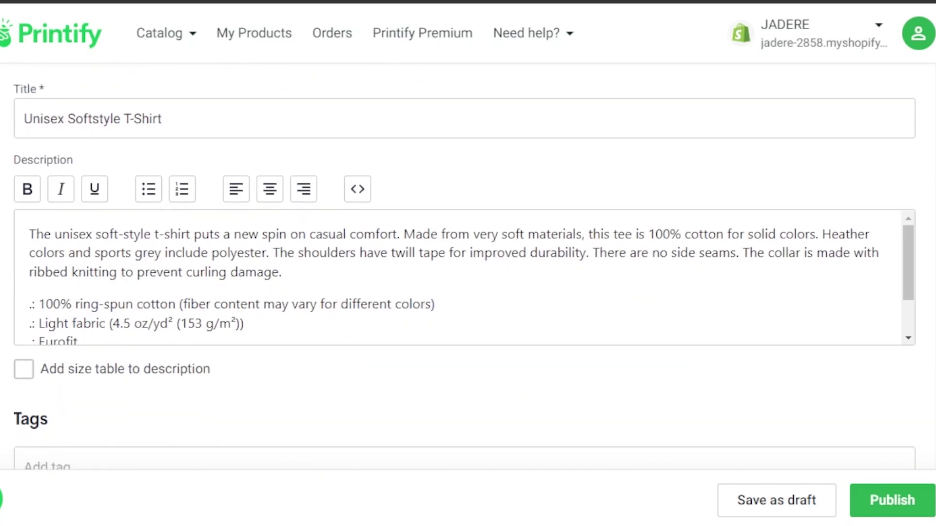
# Review the product details and the White S–3XL prices at 40% profit margin
pyautogui.scroll(-2, 463, 266)
pyautogui.scroll(2, 464, 266)
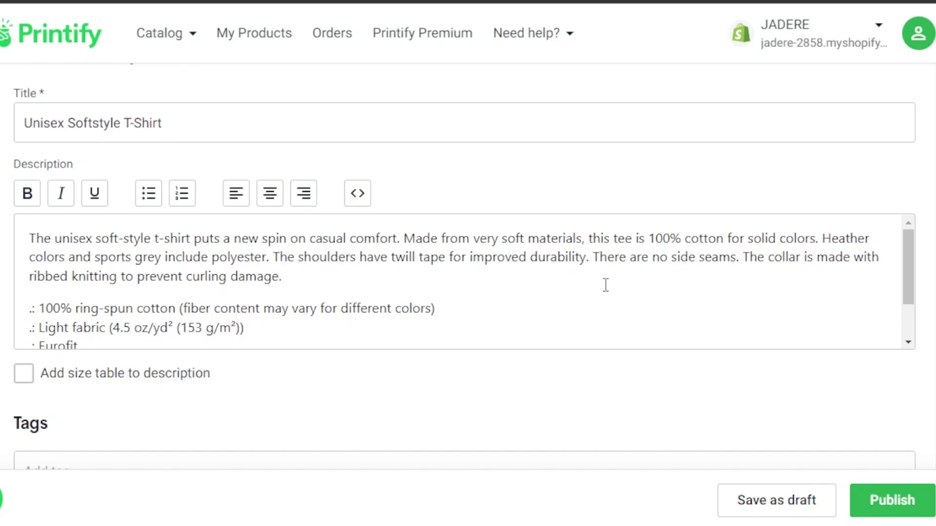
pyautogui.scroll(-6, 468, 266)
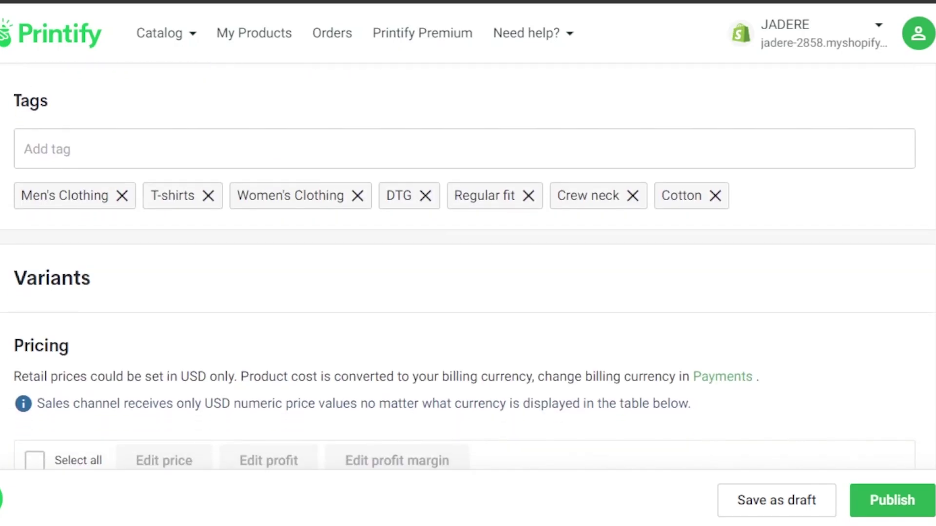
pyautogui.scroll(-8, 468, 266)
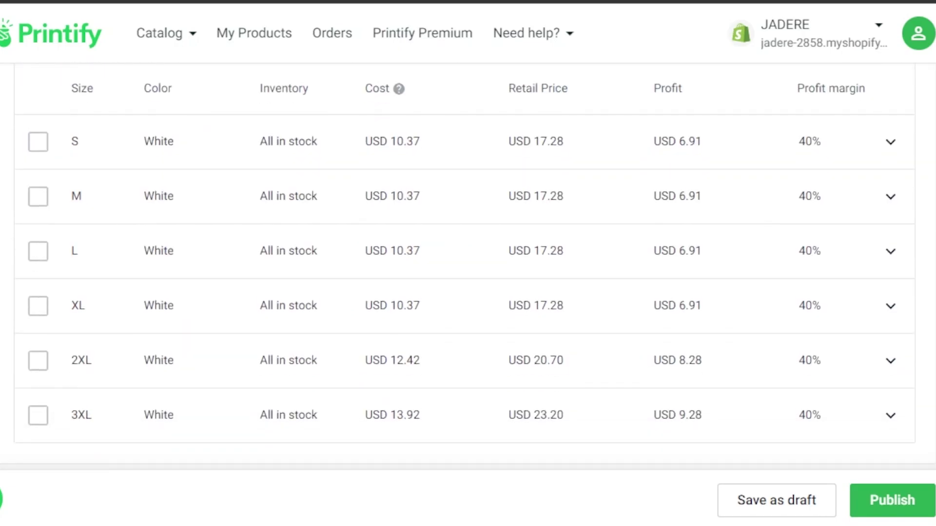
pyautogui.scroll(-1, 468, 264)
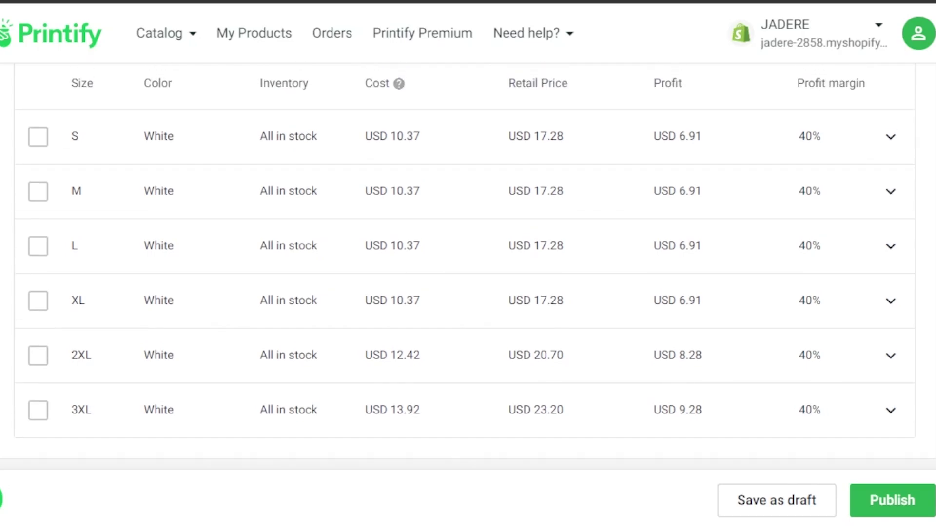
pyautogui.scroll(-3, 468, 266)
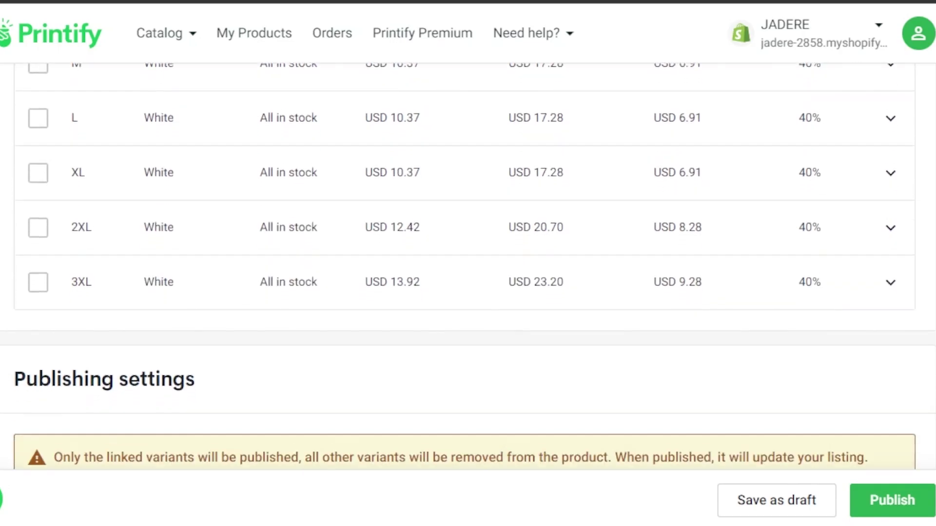
pyautogui.scroll(-8, 468, 266)
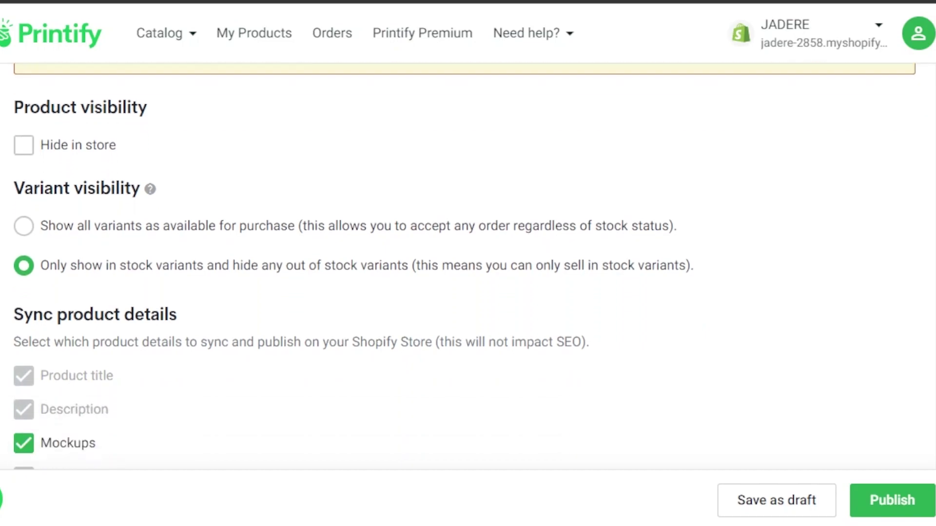
pyautogui.scroll(-5, 468, 266)
pyautogui.scroll(20, 468, 266)
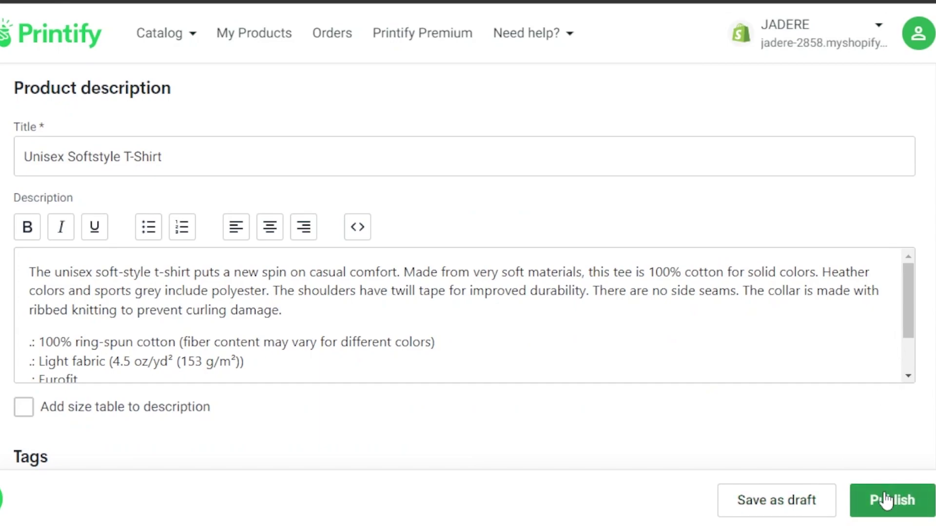
# Save the product as a draft and select the Unisex Softstyle T-Shirt in My Products
pyautogui.click(817, 507)
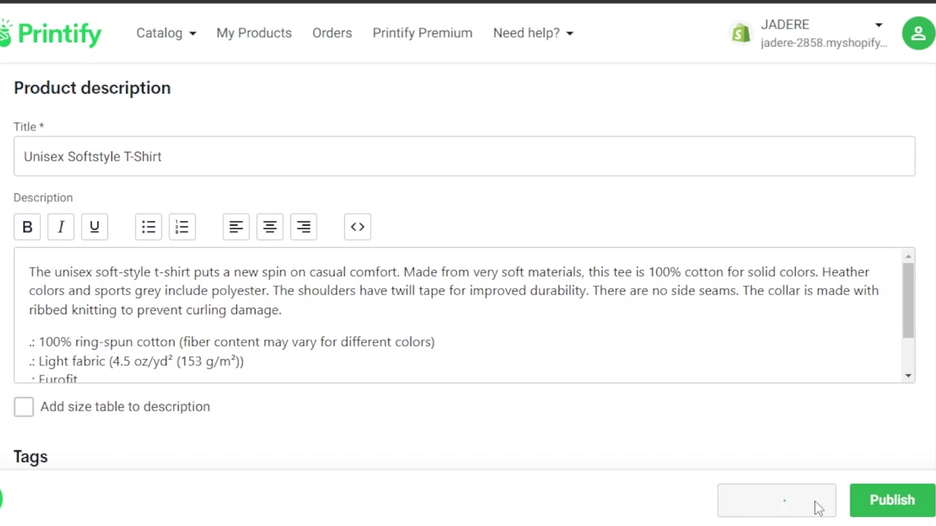
pyautogui.click(569, 34)
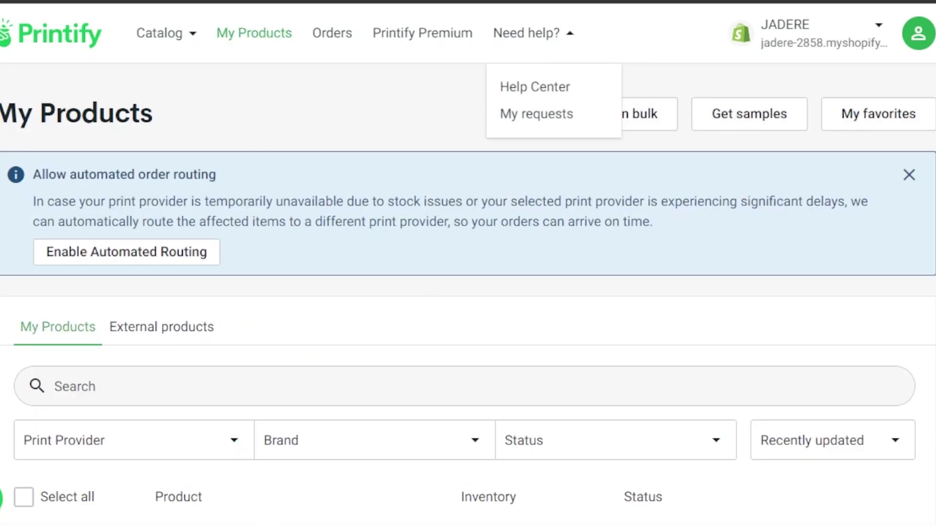
pyautogui.scroll(-3, 467, 293)
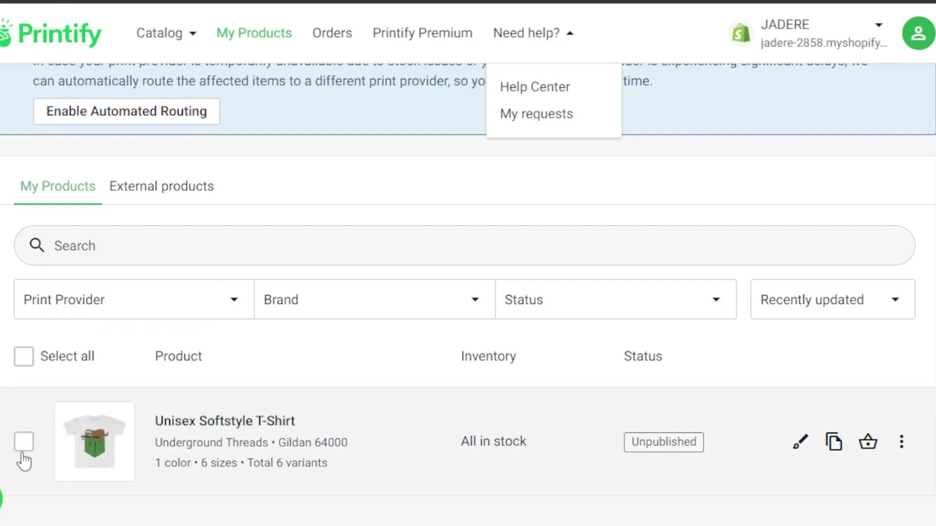
pyautogui.click(28, 444)
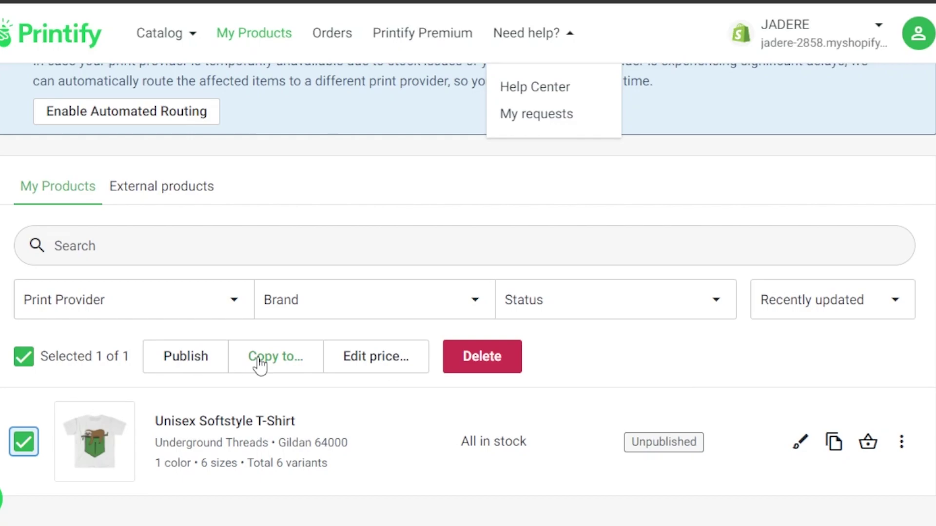
# Check the connected-stores list, then close it and the help options
pyautogui.click(818, 38)
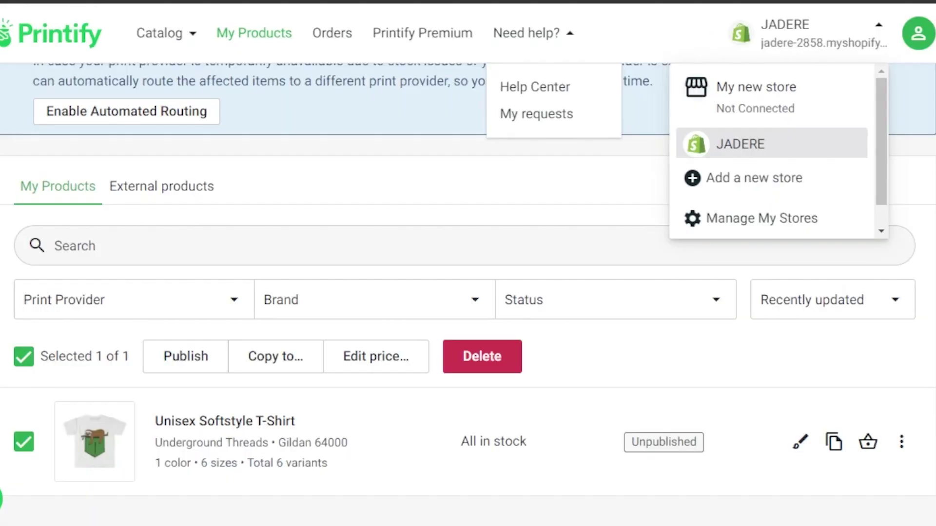
pyautogui.scroll(3, 468, 293)
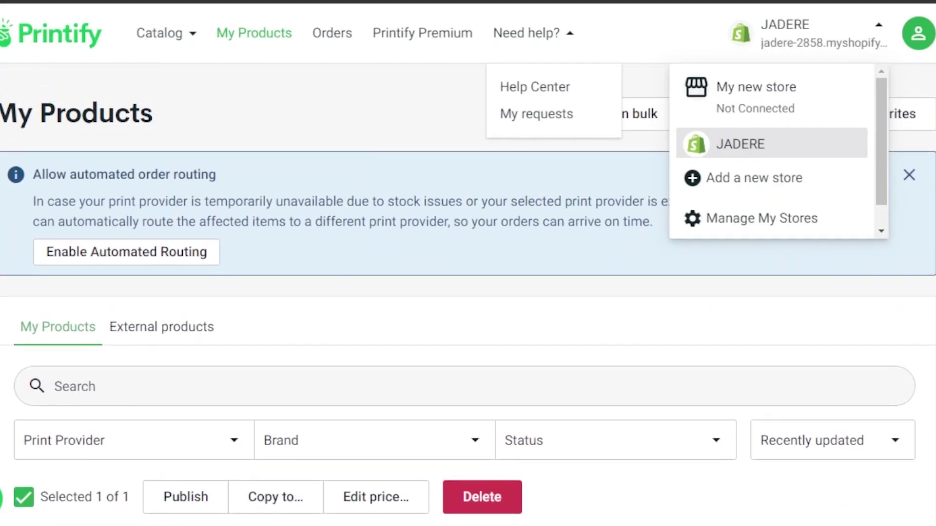
pyautogui.press('Escape')
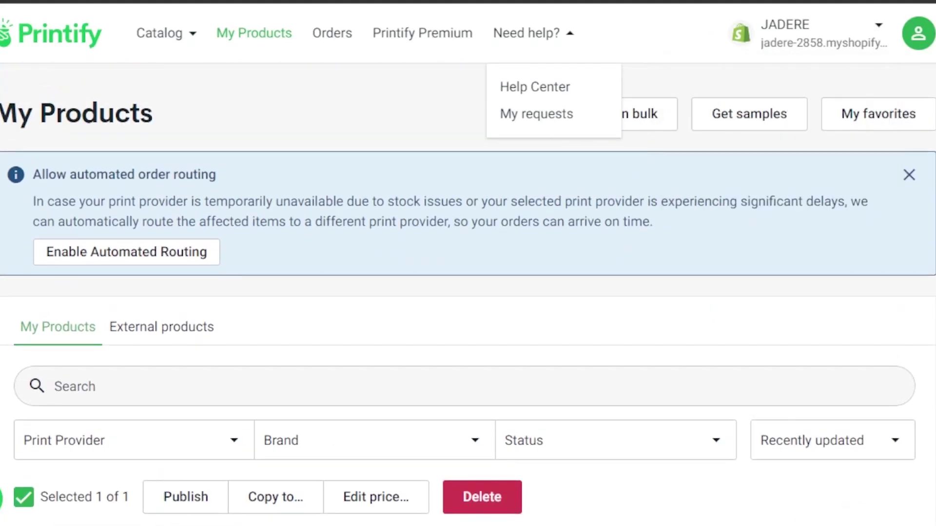
pyautogui.scroll(-3, 468, 293)
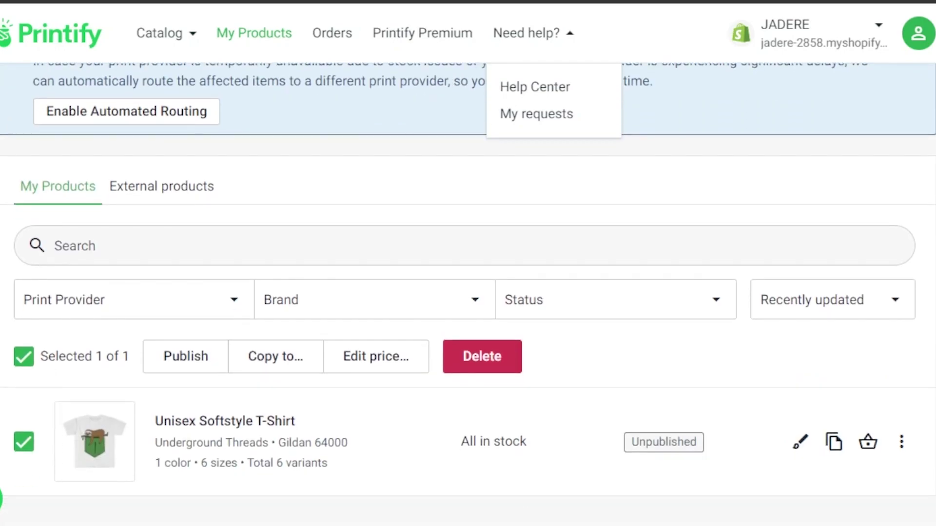
pyautogui.scroll(3, 468, 292)
pyautogui.click(413, 149)
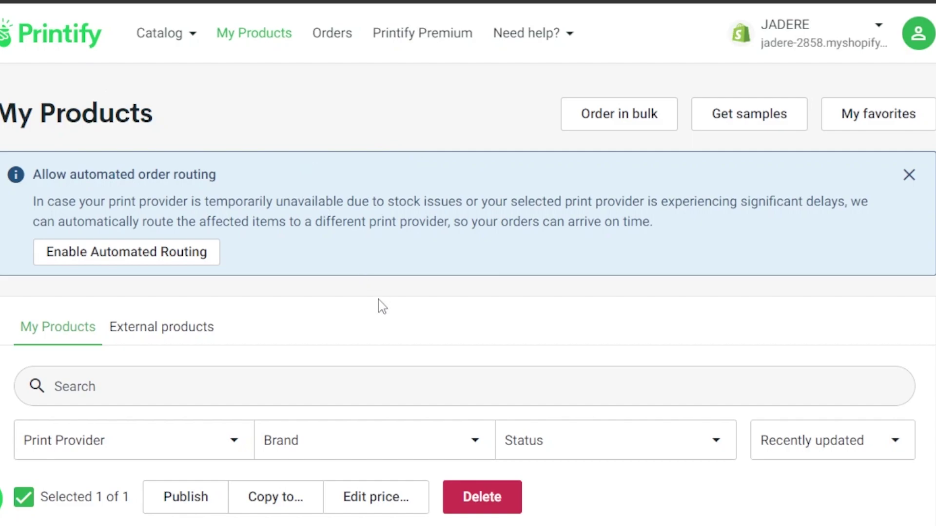
# Open the T-shirt's more-actions menu, then view the empty External products list
pyautogui.scroll(-3, 468, 292)
pyautogui.scroll(3, 467, 293)
pyautogui.scroll(-3, 467, 292)
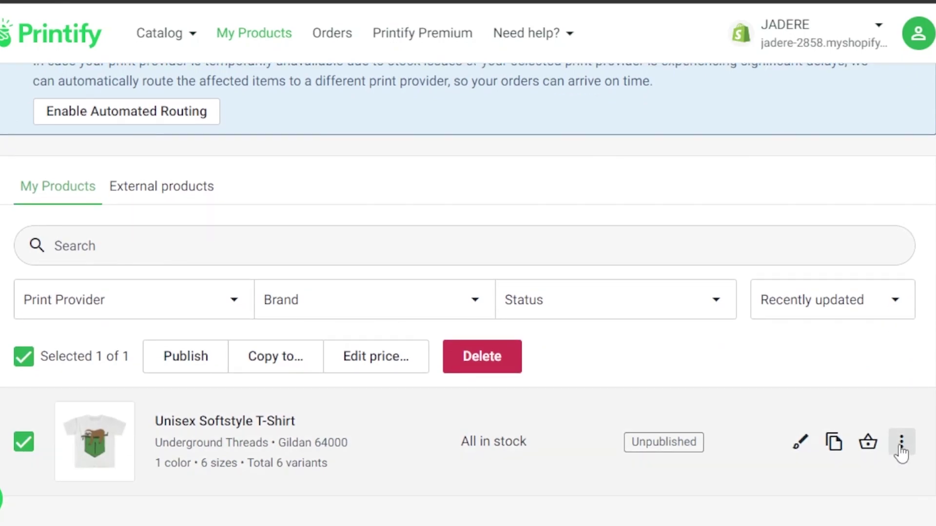
pyautogui.click(901, 444)
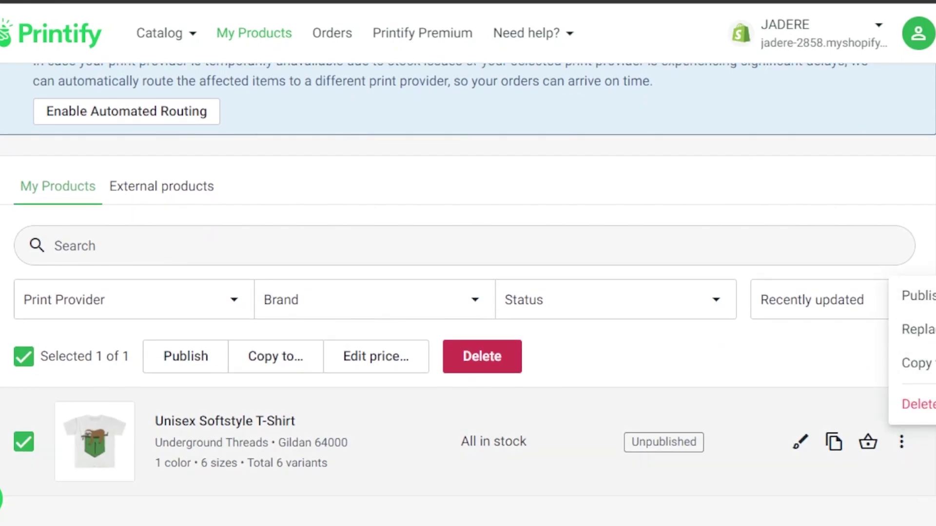
pyautogui.scroll(1, 165, 201)
pyautogui.click(164, 201)
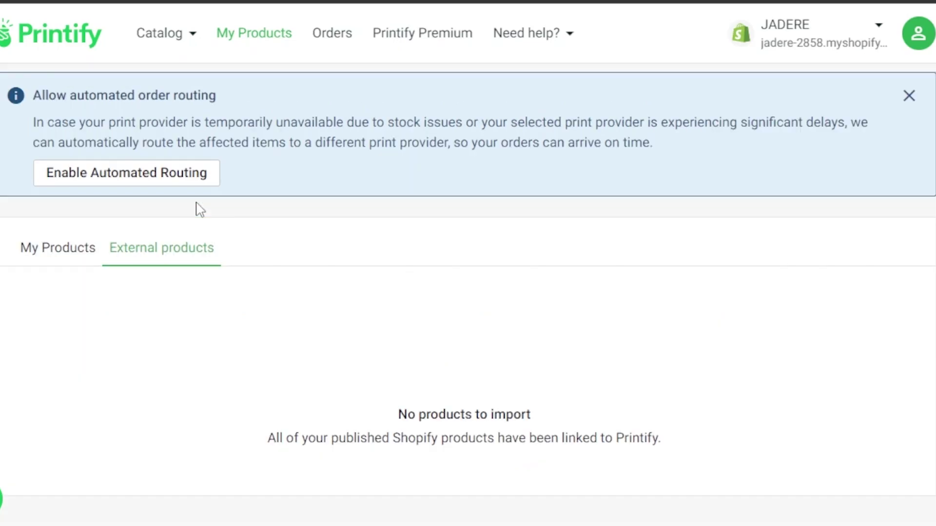
# Return to My Products showing the unpublished T-shirt, then switch to the Shopify admin
pyautogui.click(78, 218)
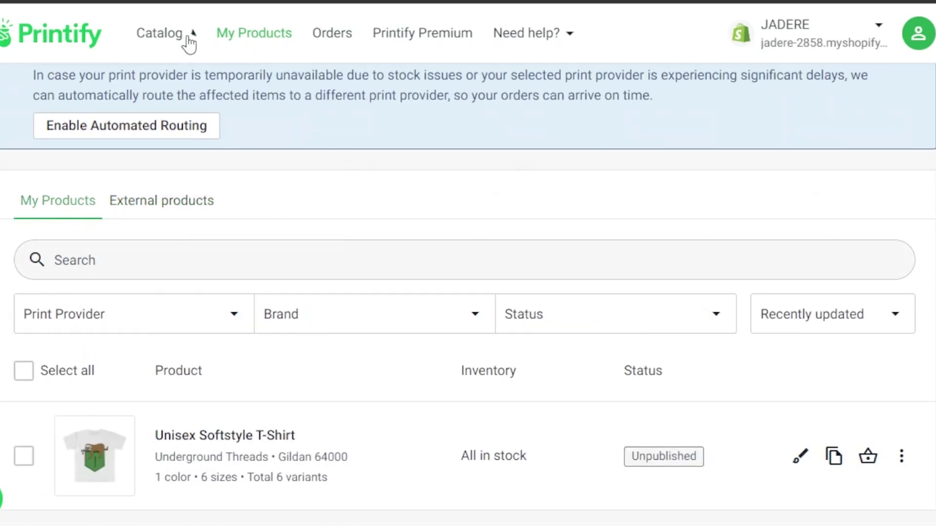
pyautogui.moveTo(188, 37)
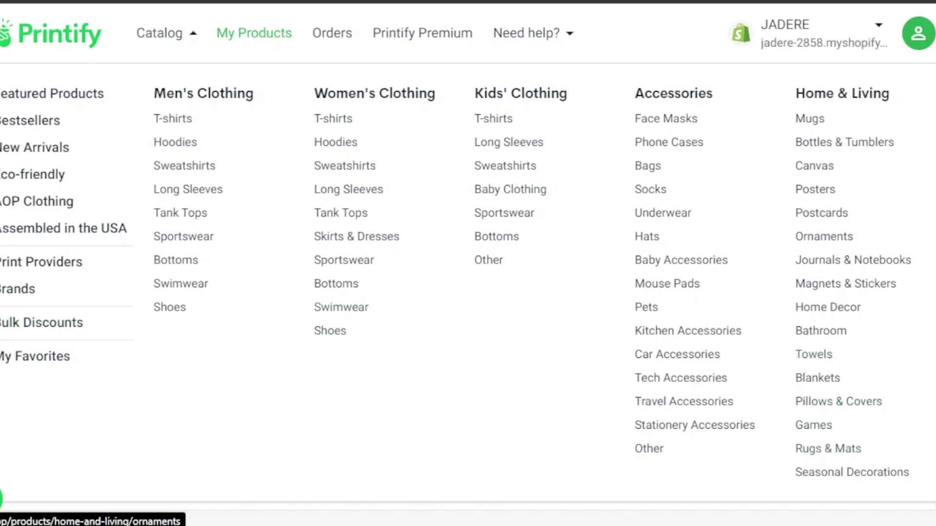
pyautogui.scroll(3, 468, 292)
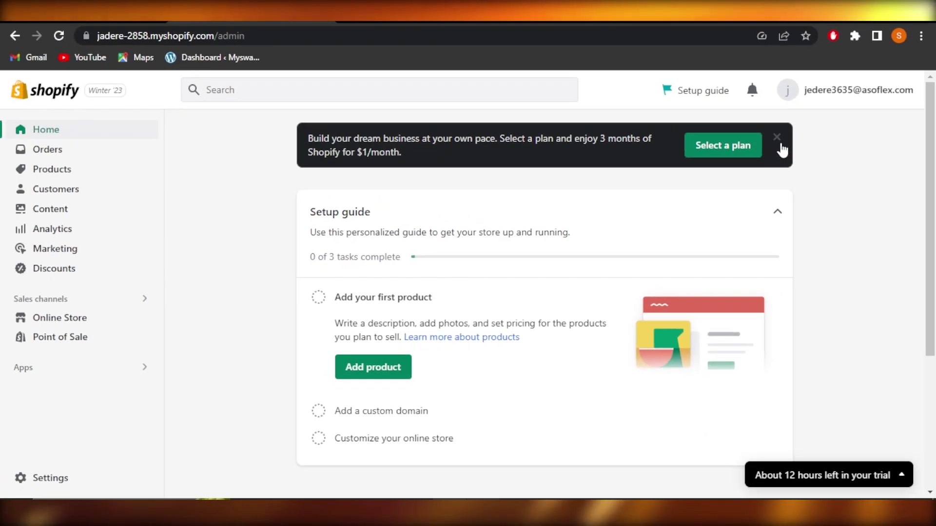
pyautogui.click(779, 146)
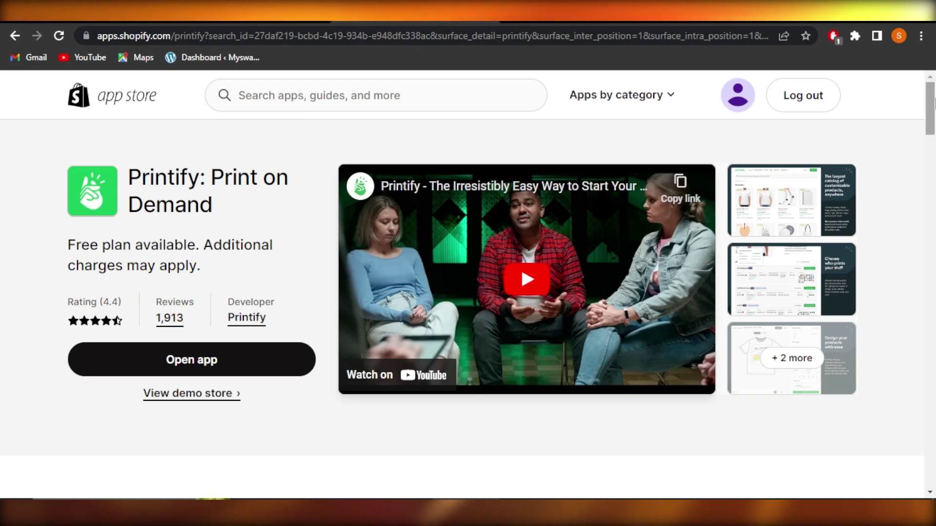
# Scroll the Printify App Store listing to its Pricing section with Free and Premium plans
pyautogui.moveTo(930, 109); pyautogui.dragTo(933, 183)
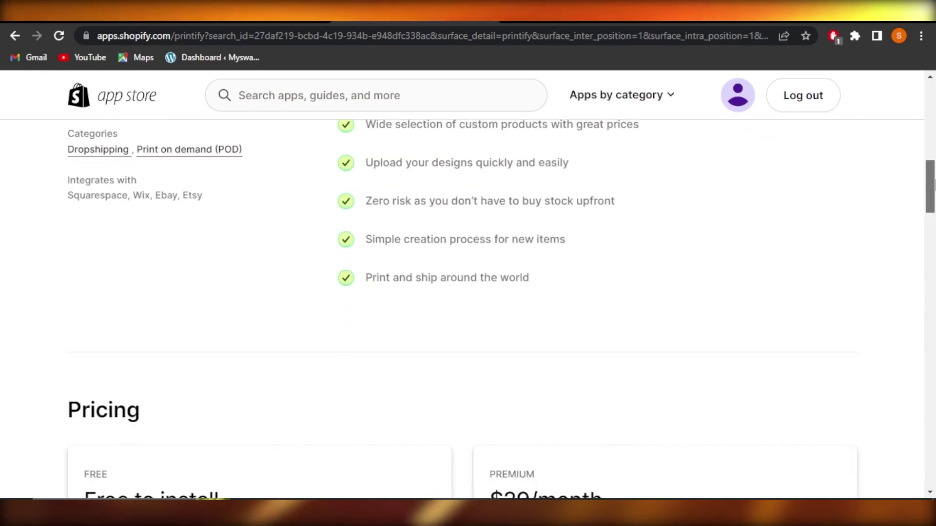